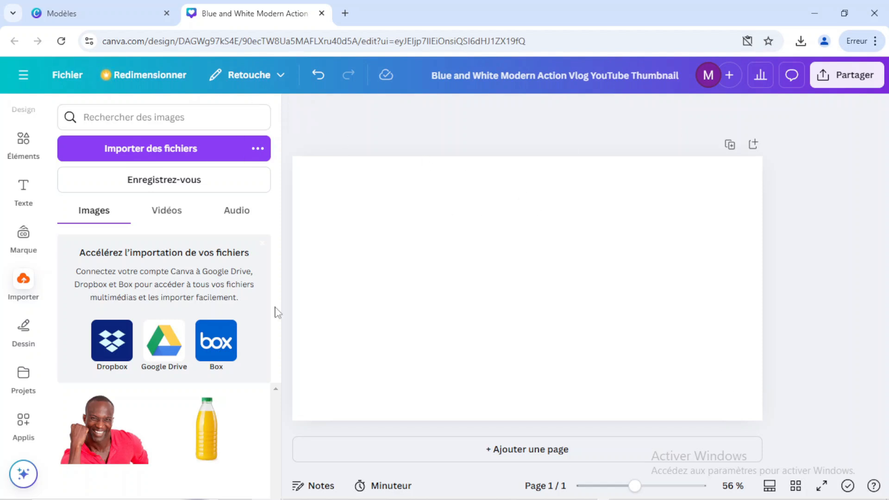
- Add the uploaded juice bottle image to the blank page, enlarge it to nearly full page height and centre it
left_click(21, 140)
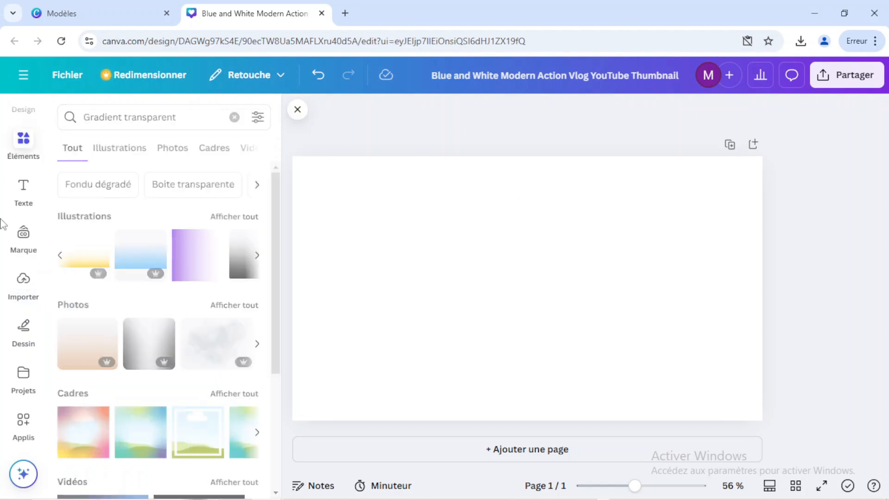
left_click(23, 278)
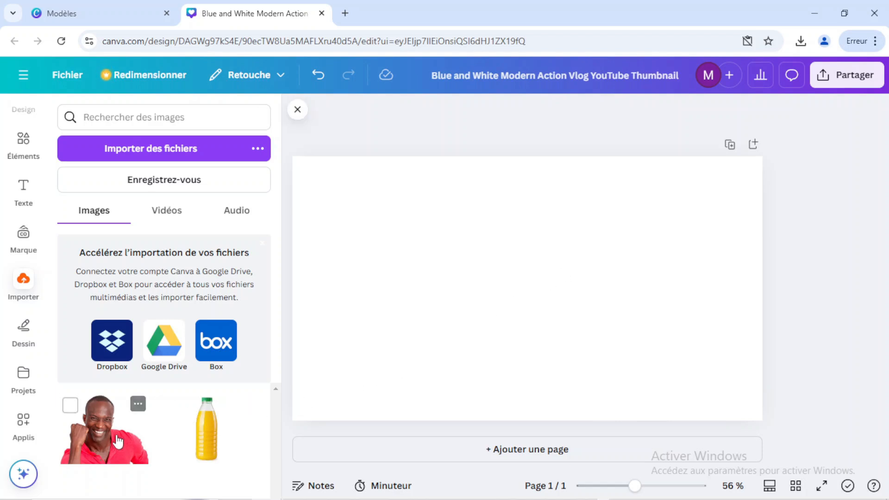
left_click(204, 443)
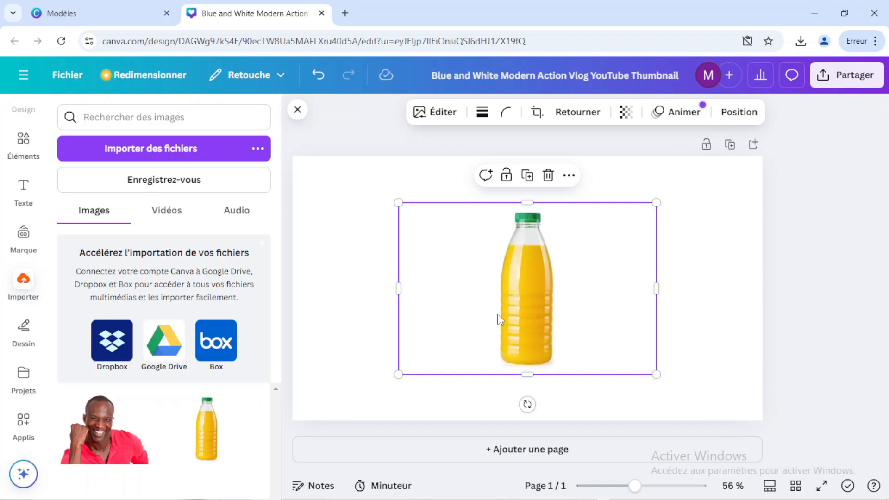
left_click_drag(656, 374, 811, 412)
left_click_drag(711, 389, 643, 352)
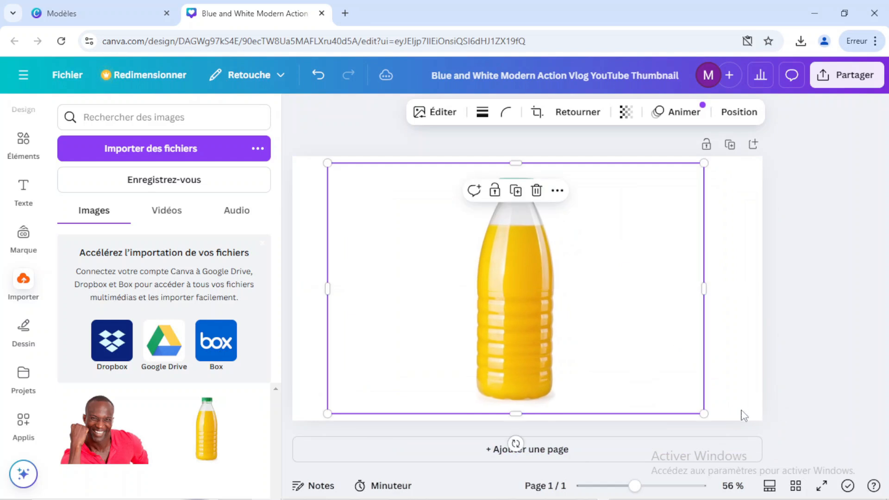
left_click(712, 423)
left_click_drag(621, 371, 626, 372)
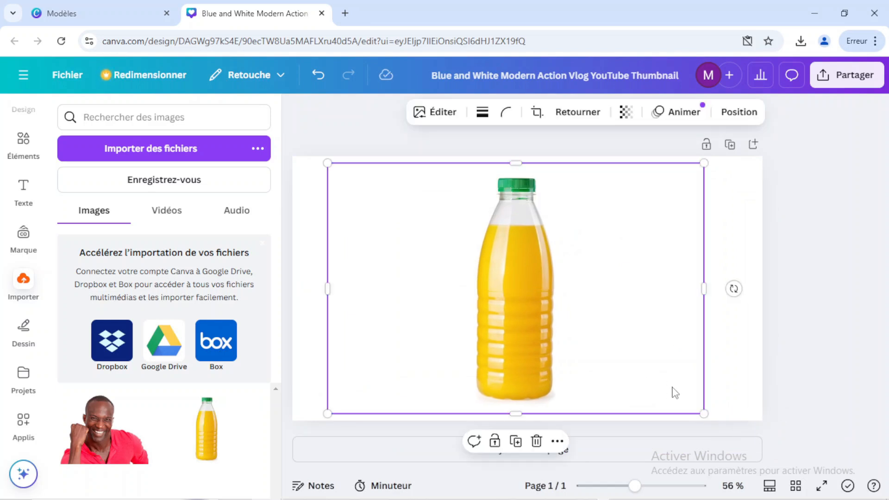
left_click_drag(707, 413, 682, 382)
left_click(787, 365)
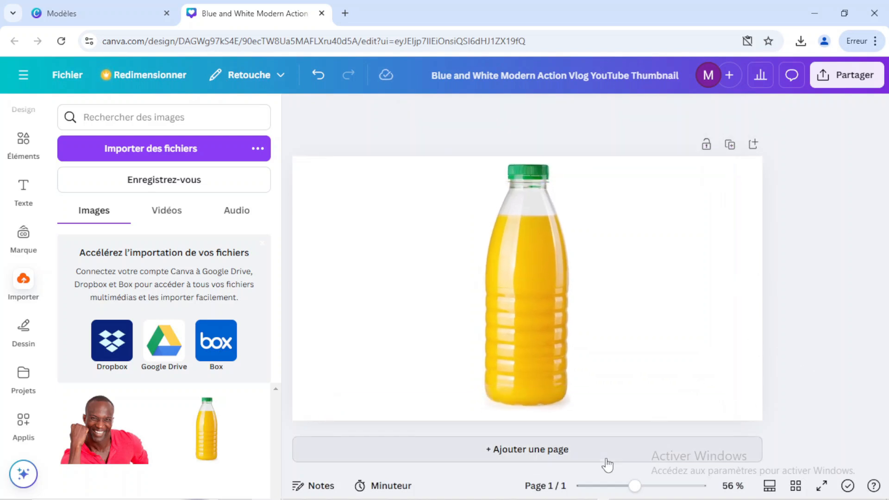
- Add a second page, place the uploaded photo of the smiling man on it and enlarge the photo
left_click(572, 451)
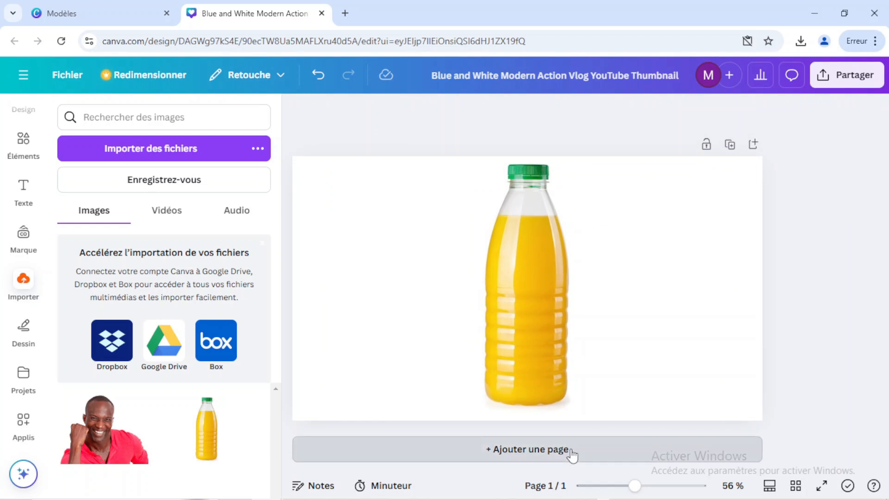
left_click(96, 425)
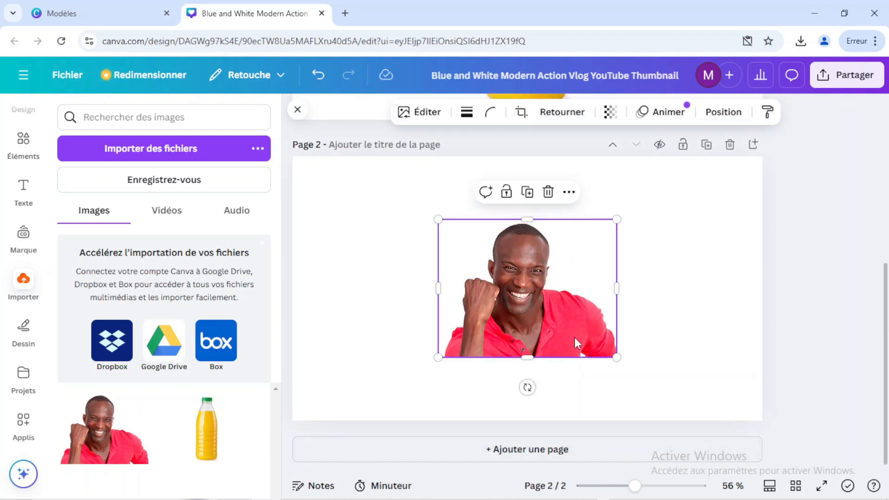
left_click_drag(617, 357, 746, 385)
left_click_drag(679, 389, 661, 353)
left_click_drag(682, 389, 738, 429)
left_click_drag(669, 371, 639, 367)
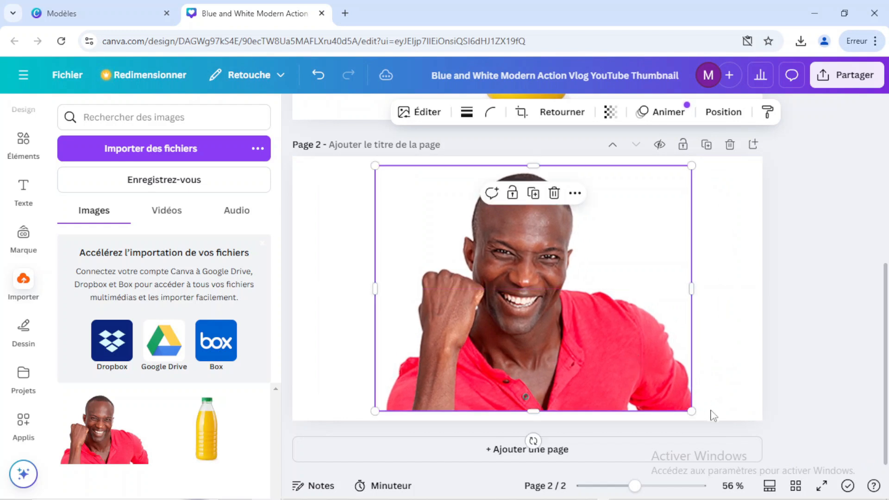
- Scale the man's photo up to the full page height and shift it towards the left of page 2
left_click_drag(689, 414, 718, 430)
left_click_drag(640, 377, 577, 374)
left_click_drag(640, 419, 651, 425)
left_click(800, 353)
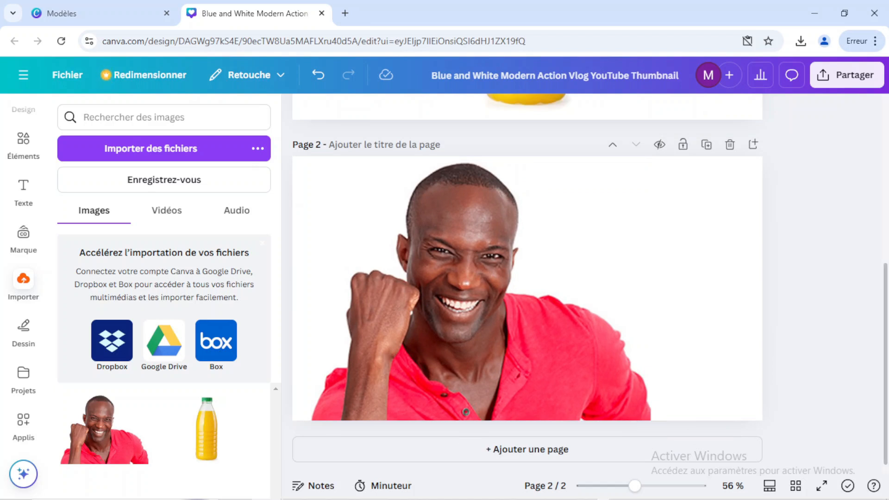
- Enlarge the juice bottle on page 1 slightly so it spans almost the whole page height
scroll(529, 212, "up", 5)
left_click(577, 219)
left_click(815, 202)
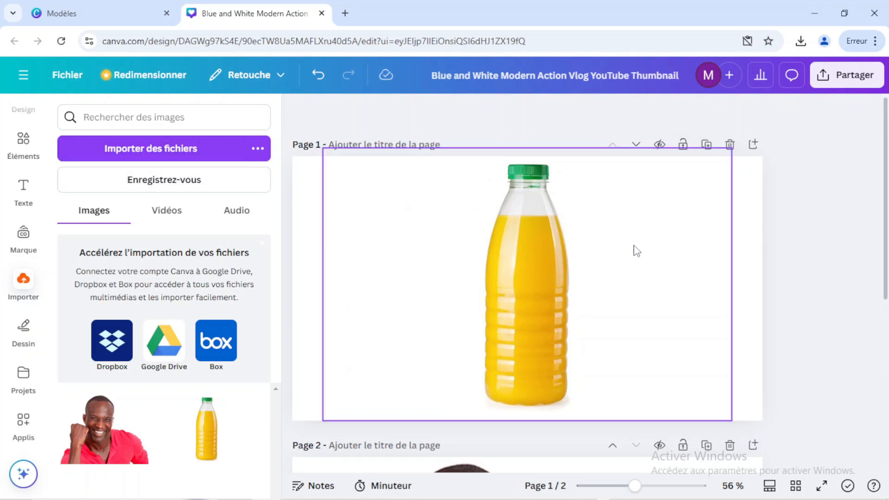
left_click(509, 248)
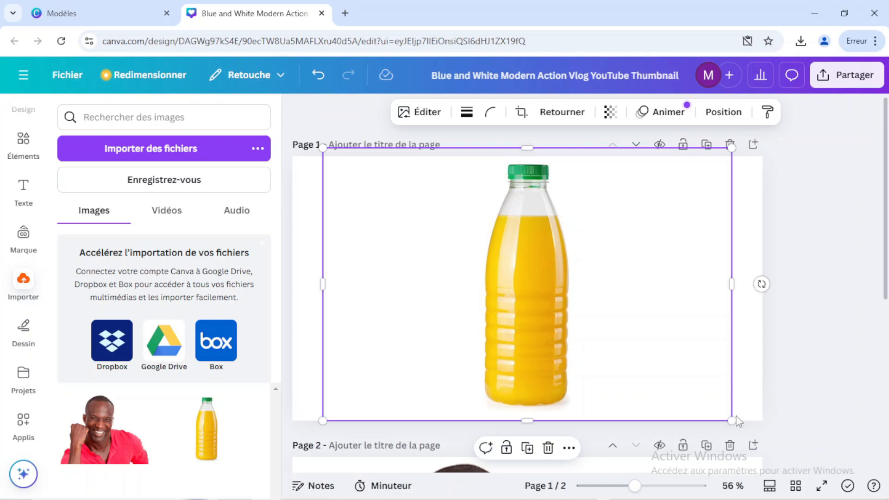
left_click_drag(731, 420, 763, 441)
mouse_move(654, 391)
left_mouse_down()
mouse_move(641, 377)
mouse_move(646, 382)
left_mouse_up()
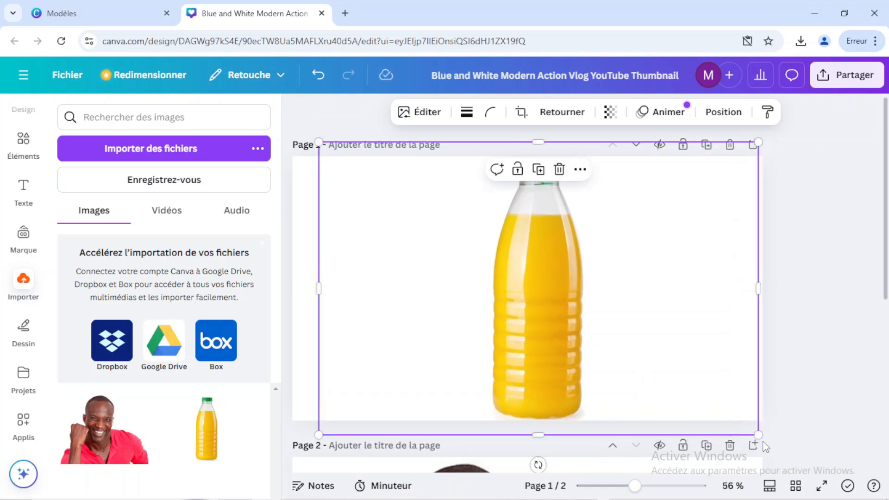
left_click_drag(756, 436, 750, 429)
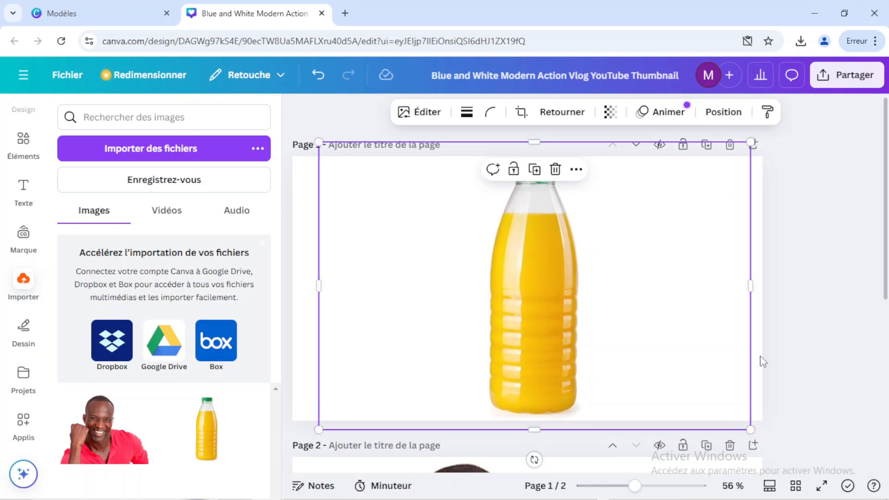
left_click(858, 313)
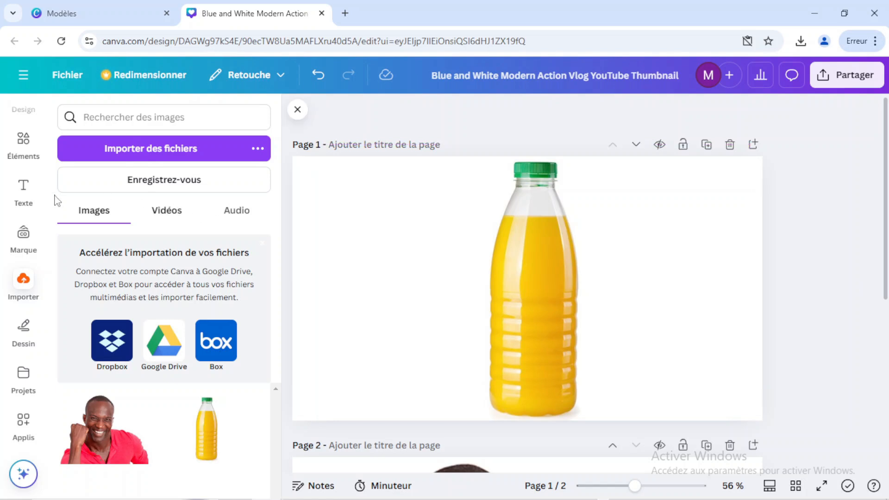
- Search the elements for "degradé" and browse the illustration results
left_click(23, 139)
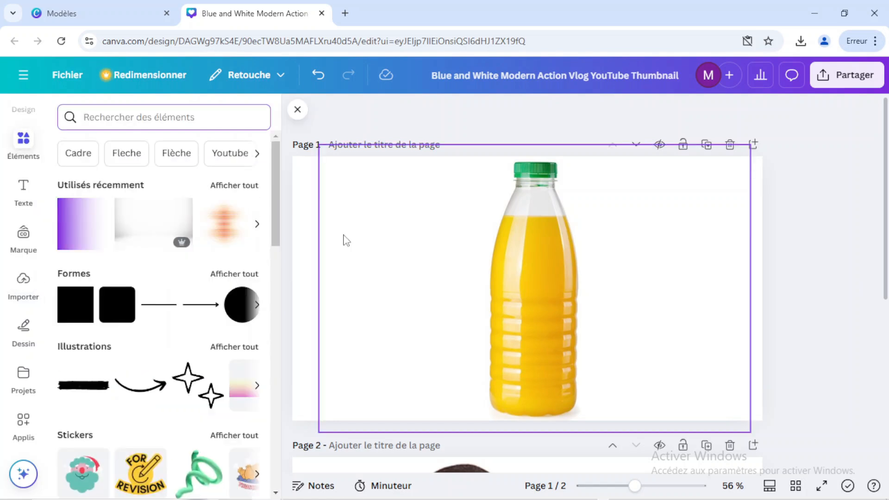
type("de")
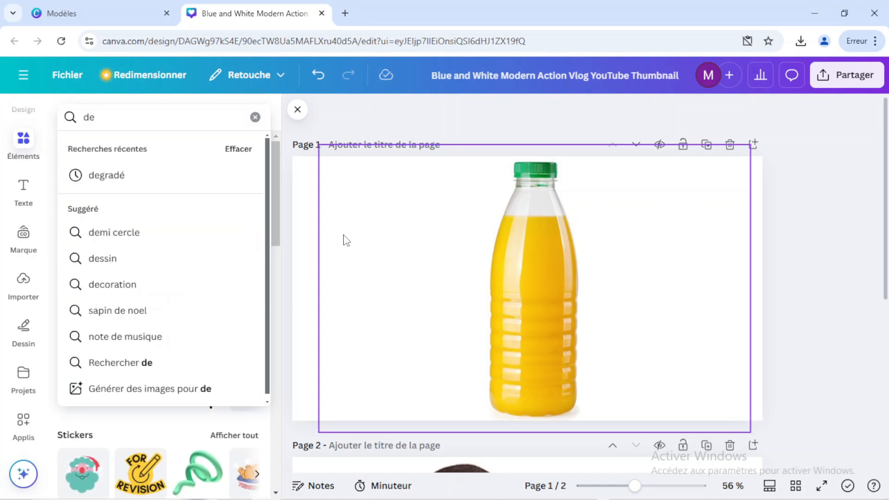
left_click(141, 178)
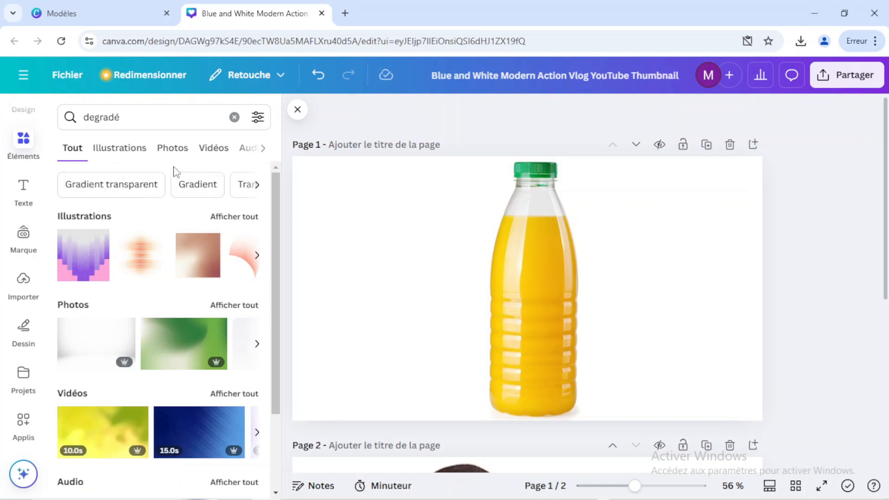
left_click(119, 149)
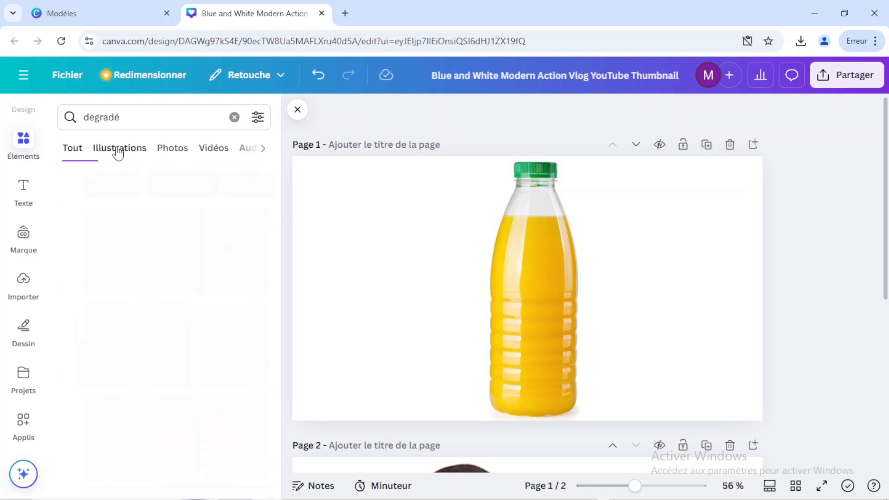
scroll(188, 260, "down", 3)
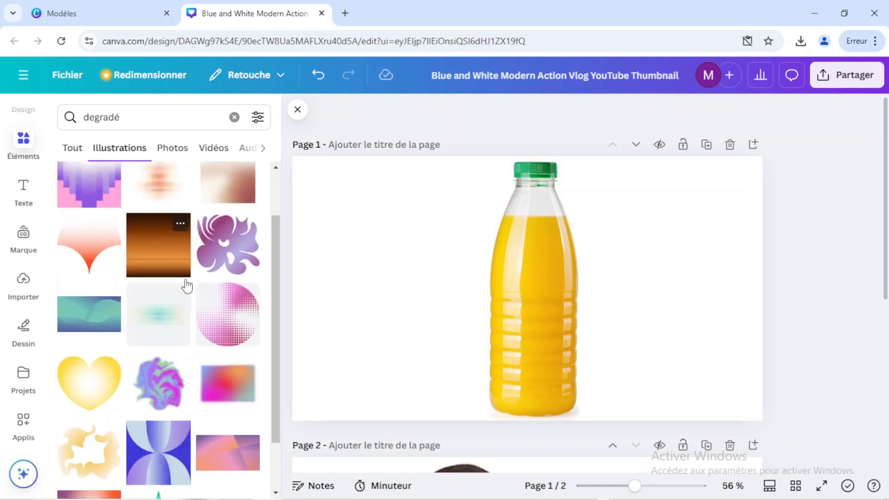
left_click(73, 152)
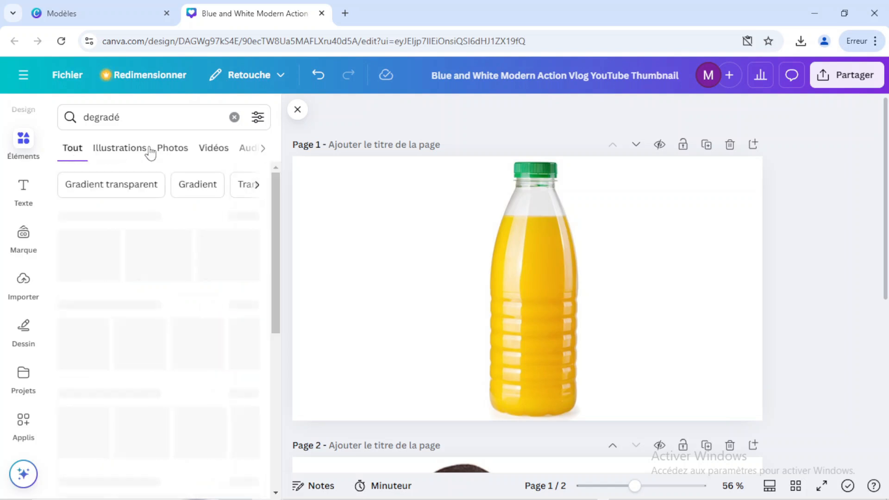
- Add the recently used purple gradient over the bottle's left side on page 1 and change its purple colour to white
left_click(234, 117)
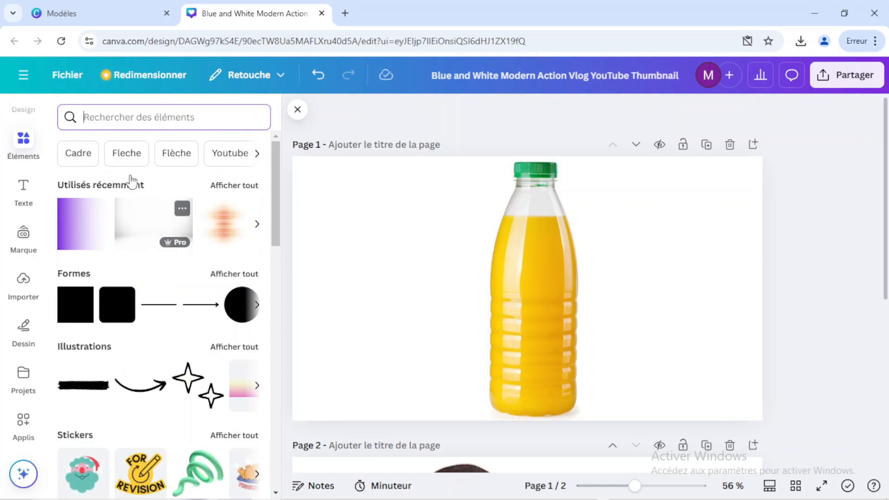
left_click(78, 223)
left_click_drag(513, 273, 437, 265)
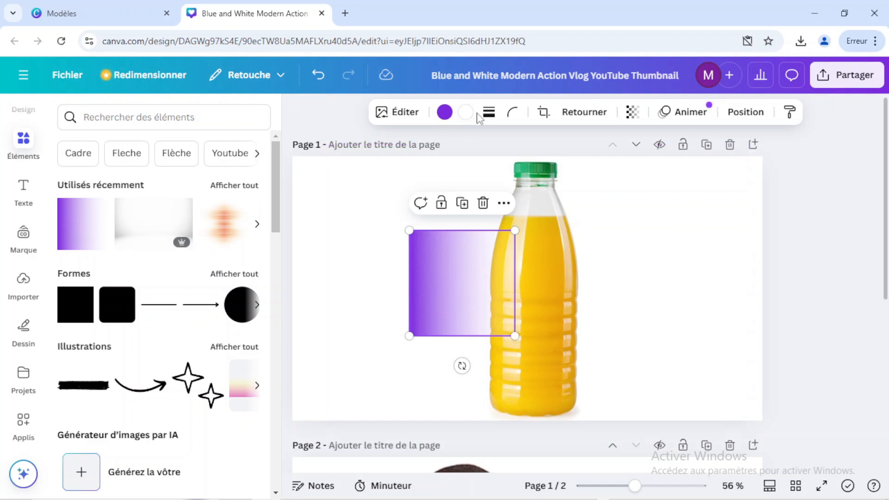
left_click(444, 114)
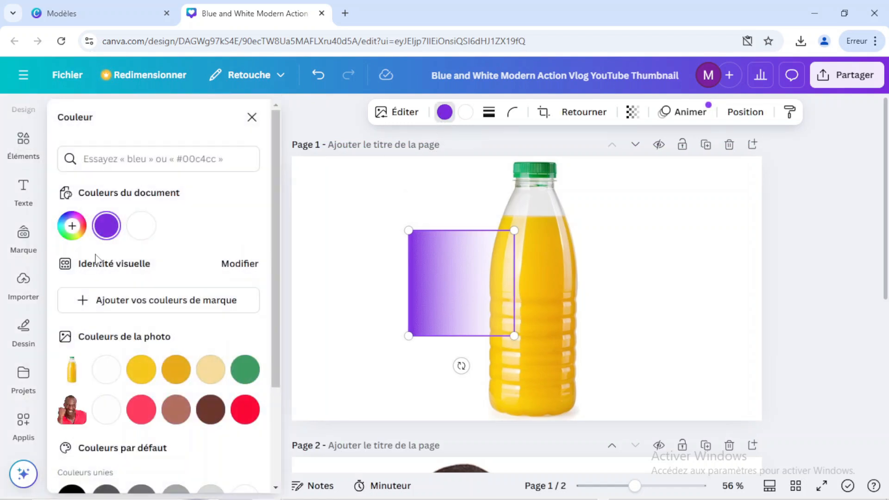
left_click(142, 227)
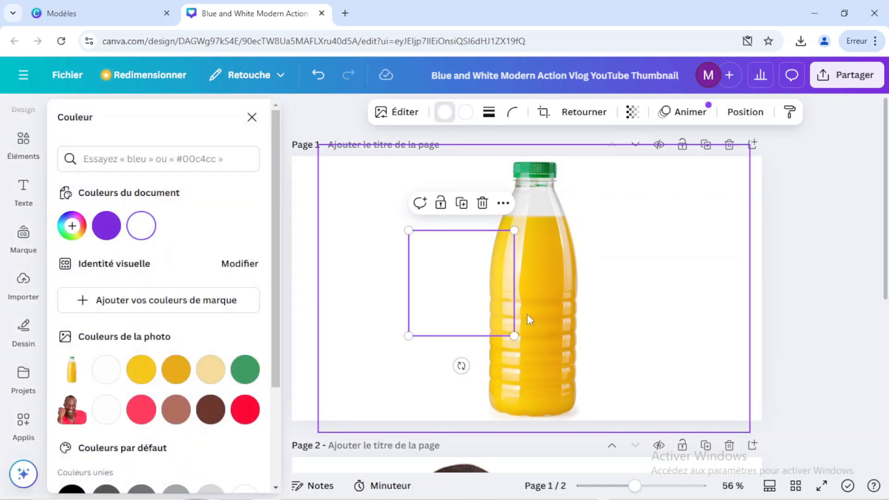
- Enlarge the white gradient beyond the page height so it covers the left part of page 1 and the bottle
left_click_drag(527, 314, 517, 335)
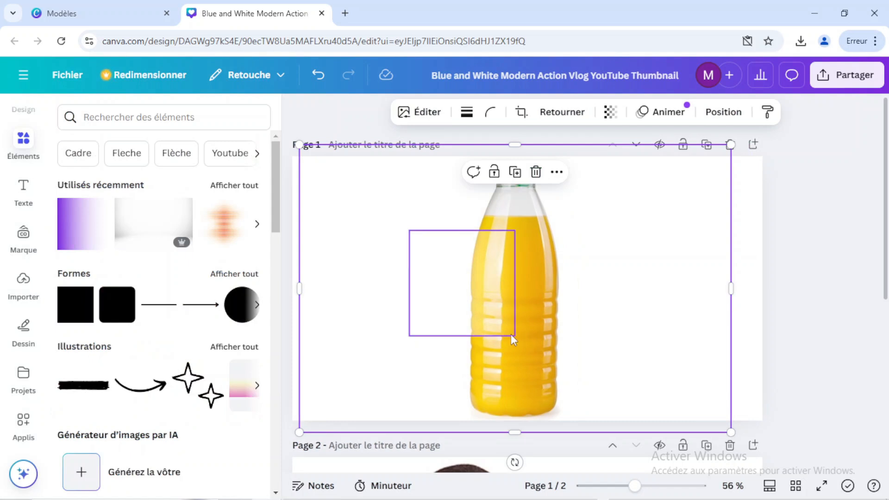
left_click(460, 297)
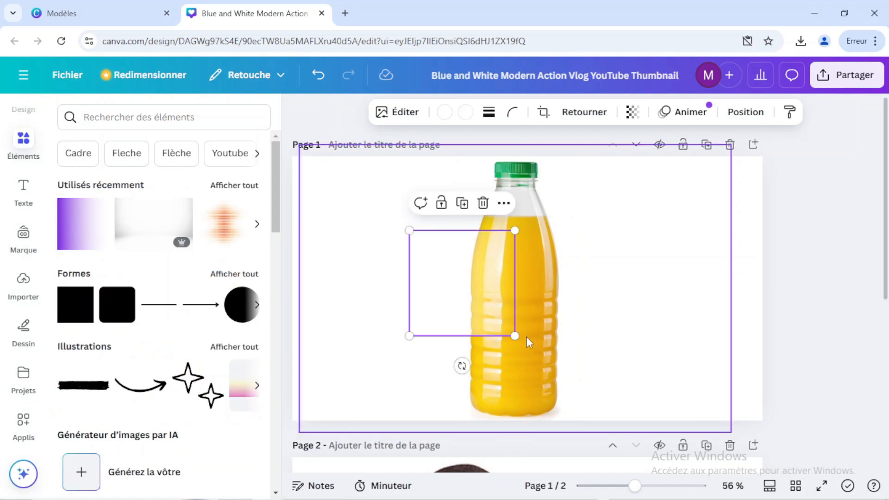
left_click_drag(514, 336, 628, 425)
left_click_drag(533, 378, 423, 332)
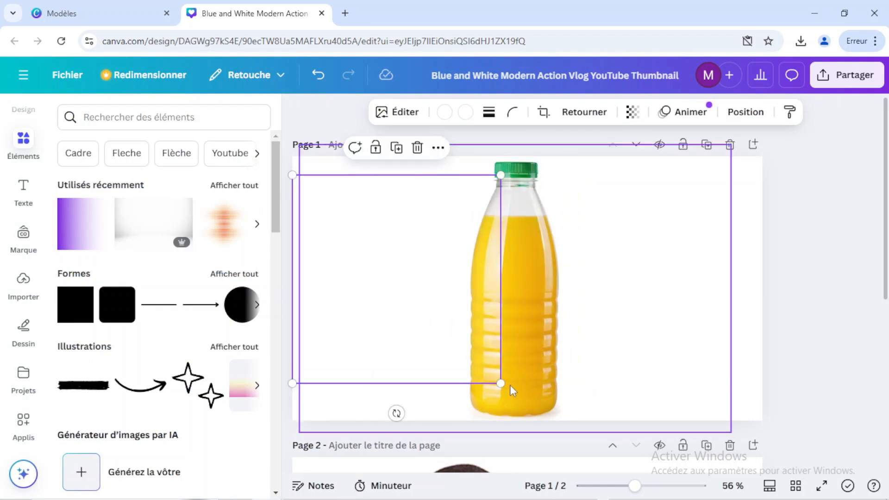
left_click(507, 357)
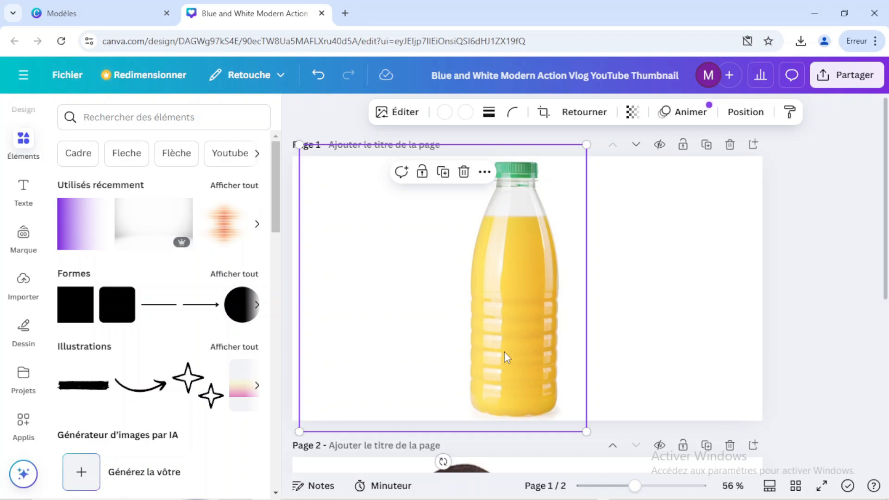
left_click_drag(586, 432, 617, 463)
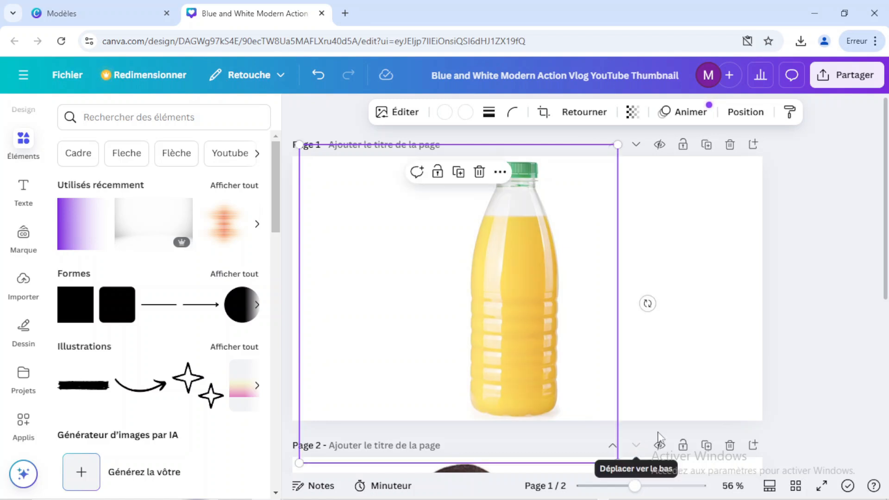
- Shift the bottle image to the right of the page centre and reposition and enlarge the white gradient over it
left_click(685, 366)
left_click_drag(719, 347, 776, 340)
left_click(550, 333)
left_click_drag(613, 377, 621, 354)
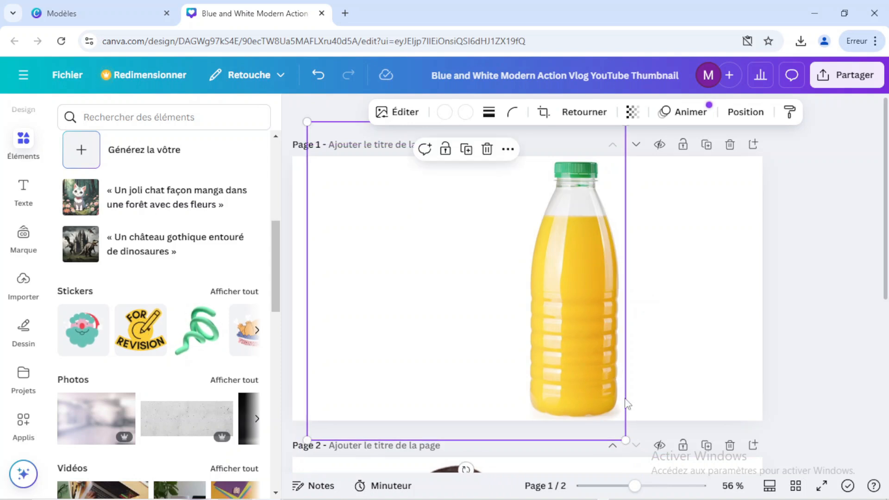
left_click_drag(626, 441, 665, 478)
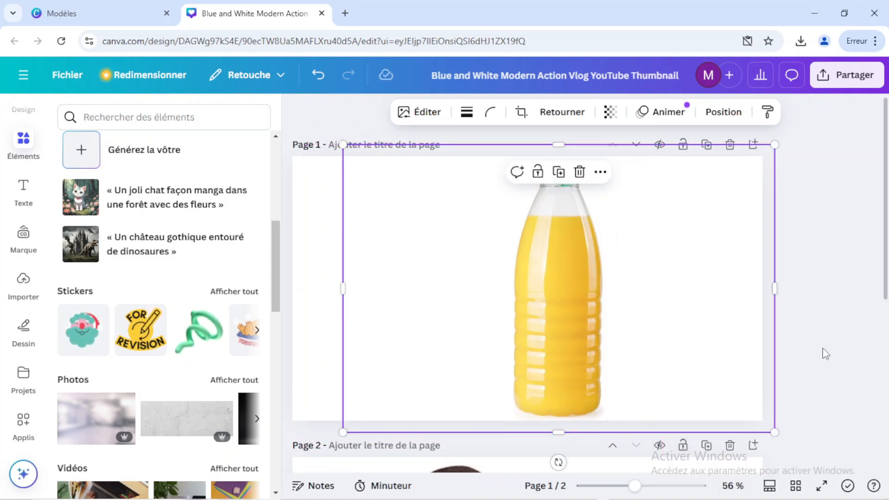
left_click(824, 353)
- Duplicate the white gradient covering the bottle on page 1
left_click(481, 324)
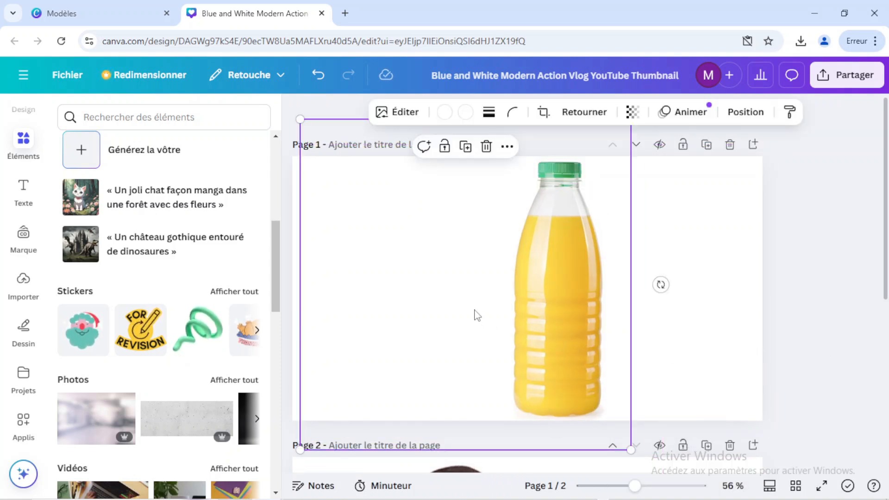
left_click(507, 147)
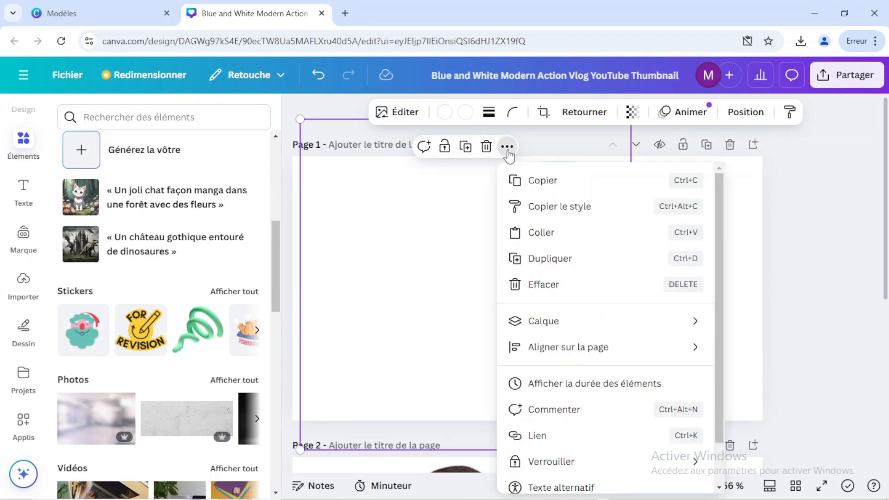
left_click(548, 261)
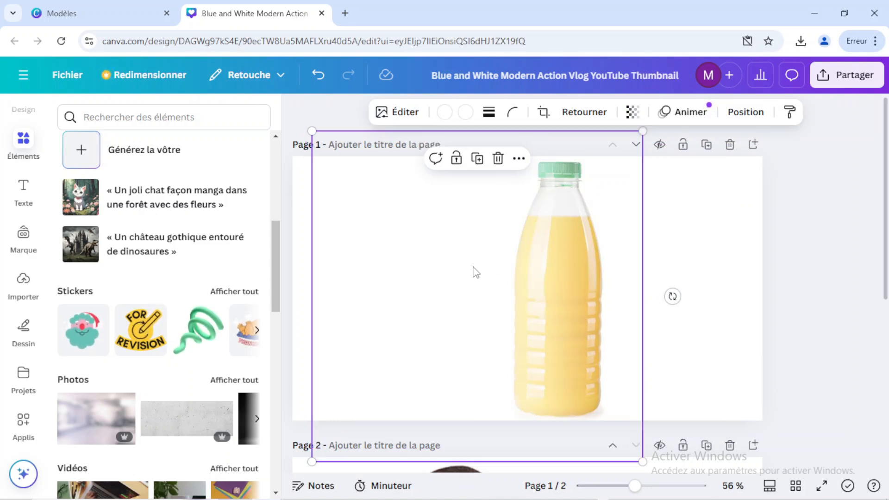
- Shift the duplicated white gradient toward the page's left edge and nudge the bottle image slightly down and right on page 1
left_click_drag(470, 278, 458, 272)
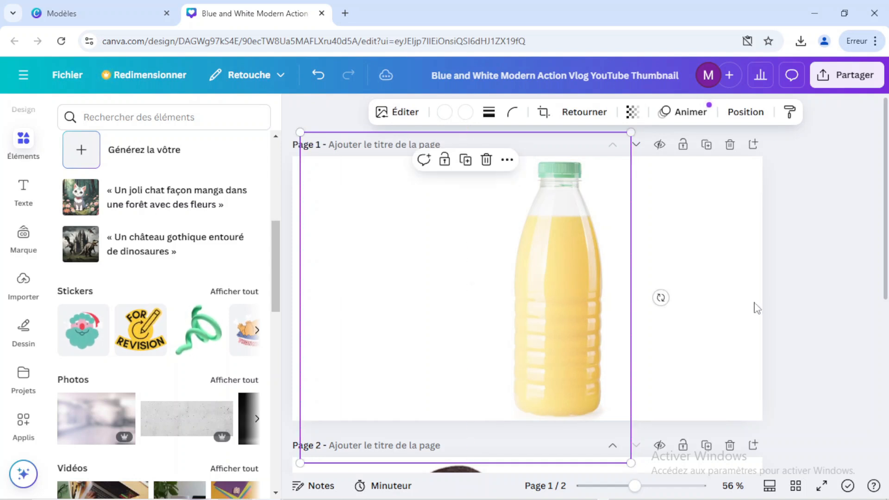
mouse_move(588, 288)
left_mouse_down()
mouse_move(580, 290)
mouse_move(590, 291)
left_mouse_up()
left_click(454, 304)
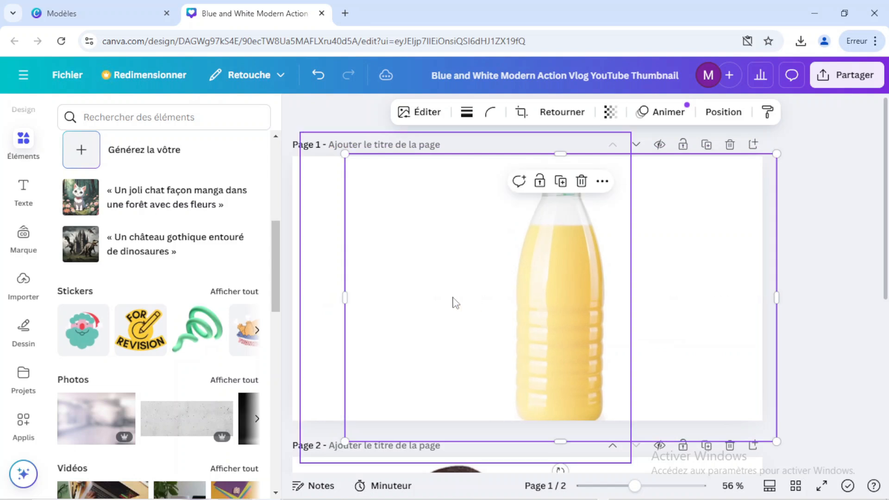
left_click_drag(449, 303, 441, 304)
left_click_drag(523, 318, 515, 312)
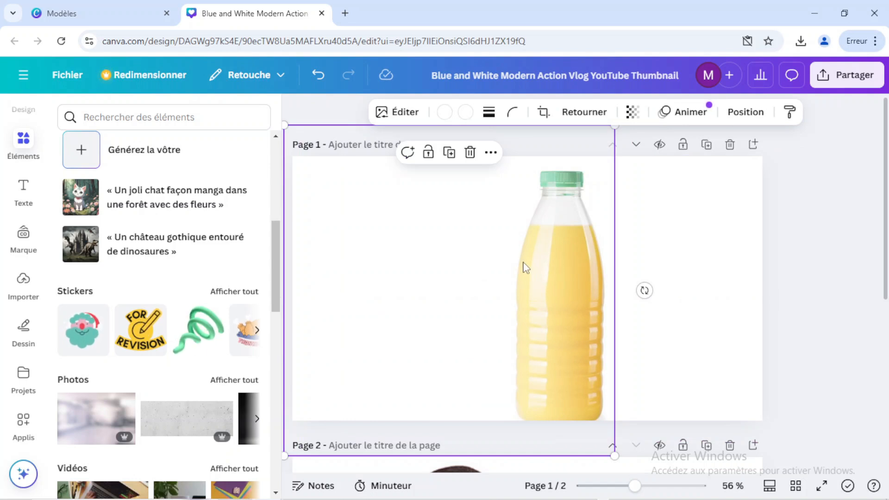
- Place a copy of the white gradient on page 2, move it over the right part of the man's photo and enlarge it
scroll(522, 290, "down", 4)
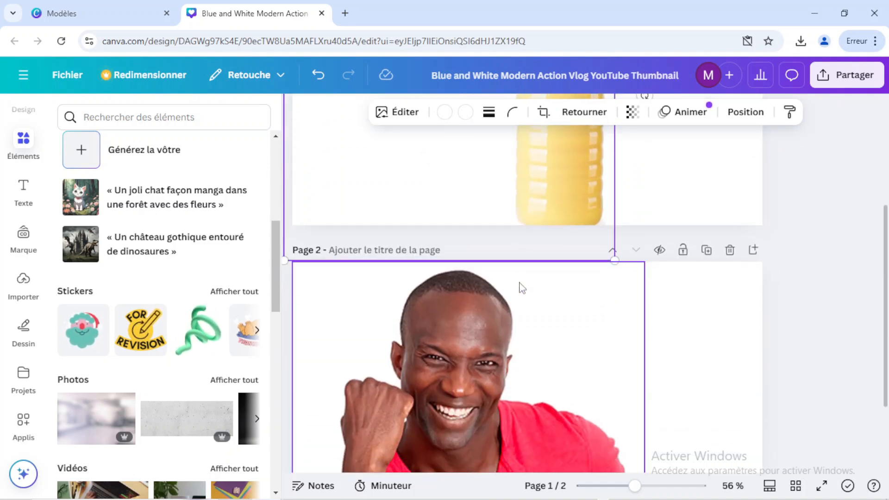
scroll(518, 274, "up", 4)
scroll(516, 271, "down", 6)
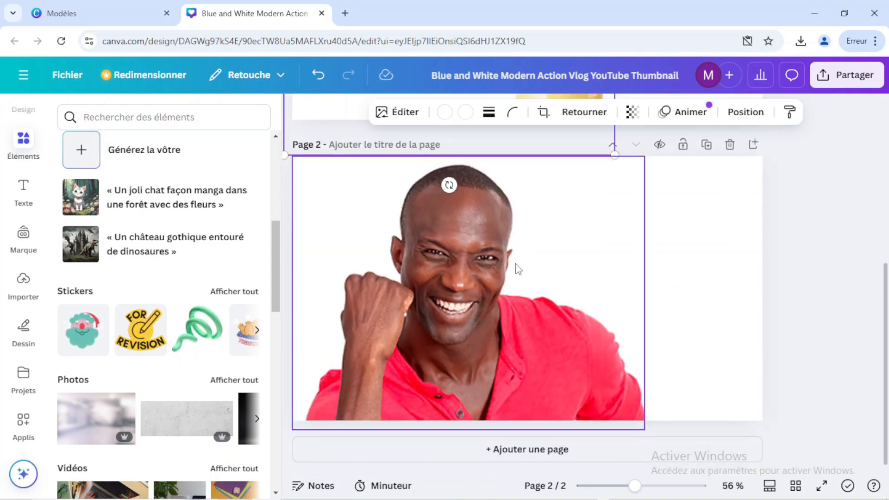
scroll(518, 268, "up", 6)
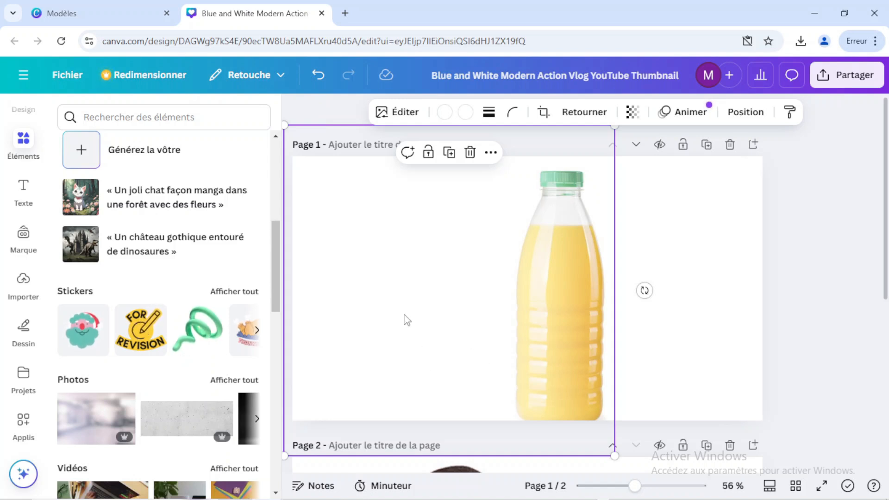
scroll(427, 318, "down", 6)
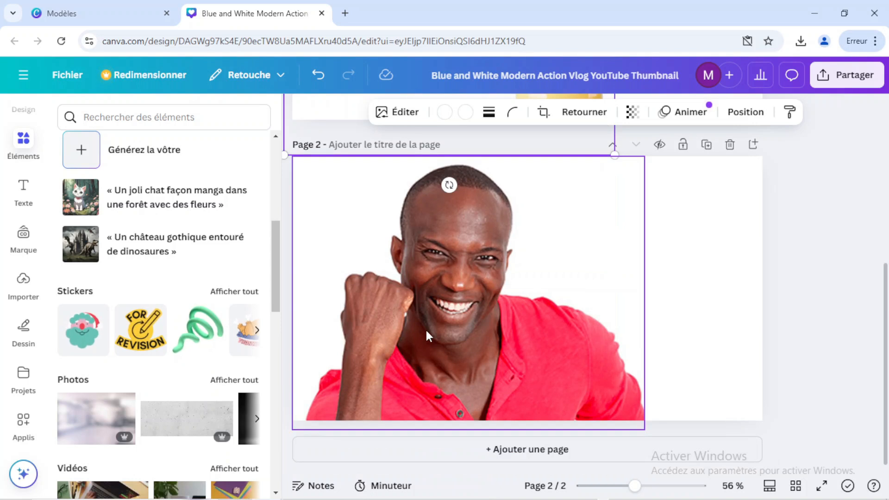
scroll(425, 328, "up", 6)
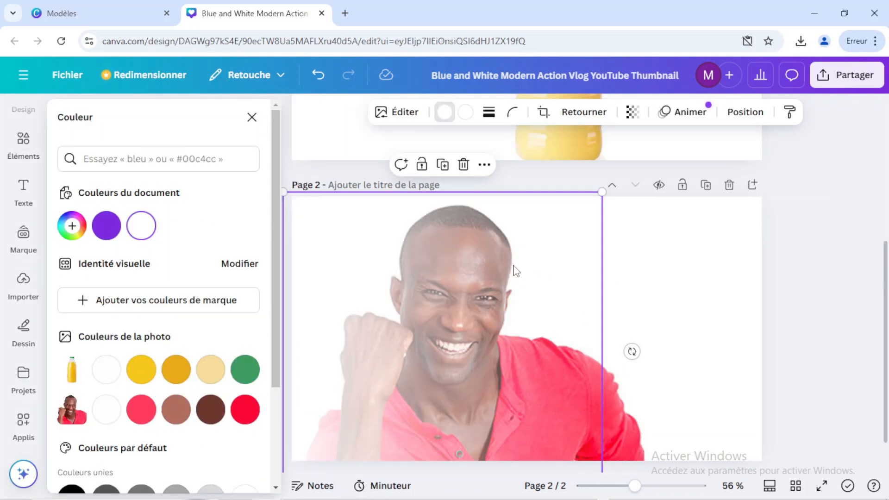
left_click_drag(540, 290, 709, 270)
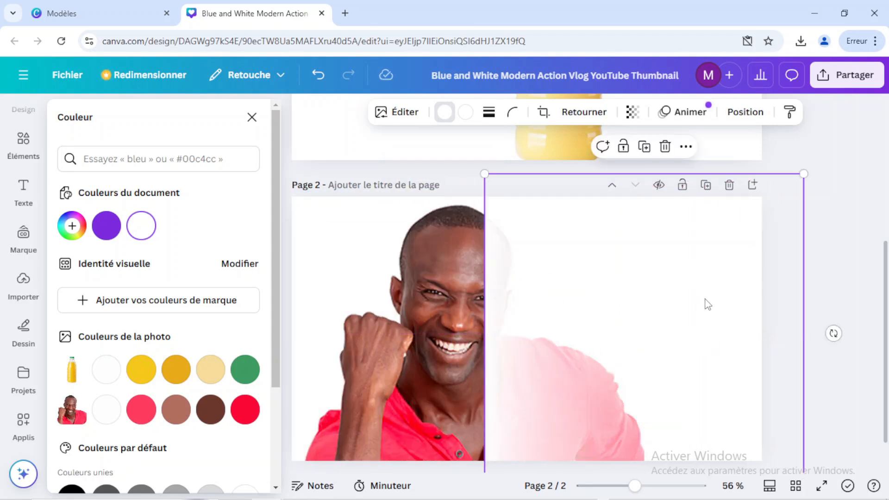
left_click_drag(470, 185, 341, 224)
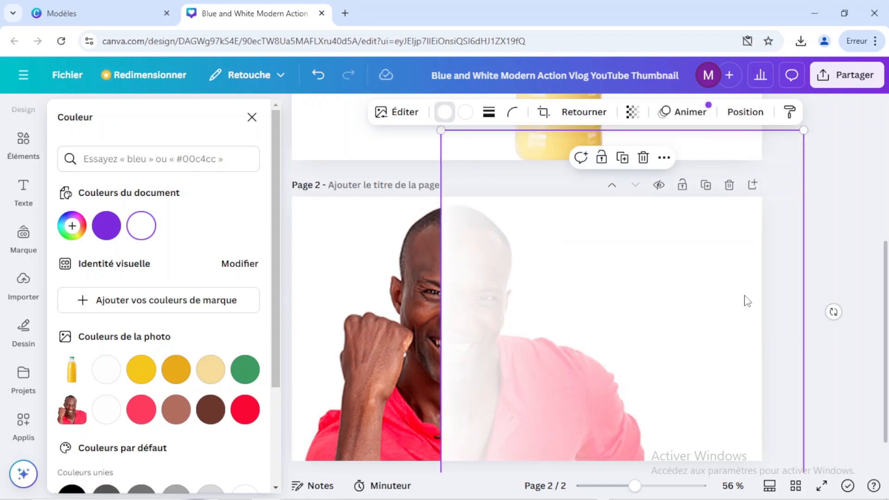
- Rotate the gradient on page 2 by 180° and reposition it so it fades the photo toward the page's right edge
left_click_drag(834, 312, 495, 309)
left_click_drag(489, 306, 423, 289)
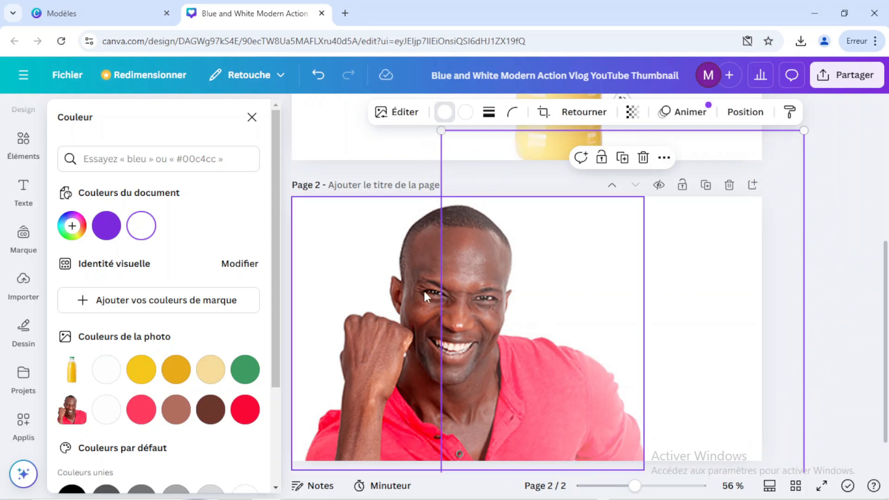
mouse_move(442, 131)
left_mouse_down()
mouse_move(437, 165)
mouse_move(451, 144)
left_mouse_up()
left_click_drag(468, 205, 401, 206)
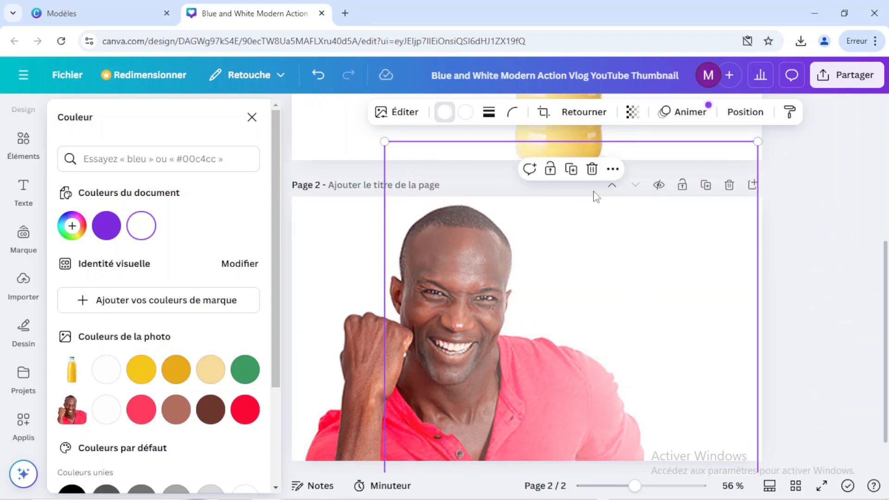
left_click_drag(655, 233, 664, 240)
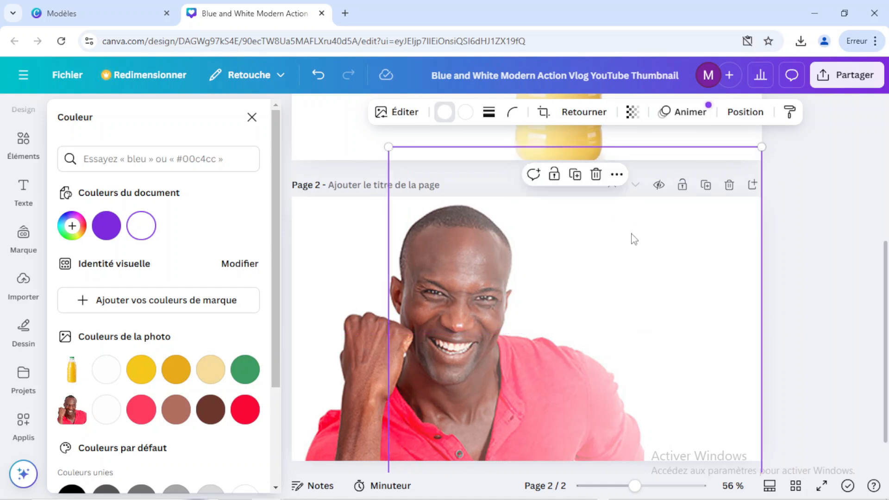
- Duplicate the white gradient on page 2 twice to strengthen the fade over the man's photo
left_click(575, 175)
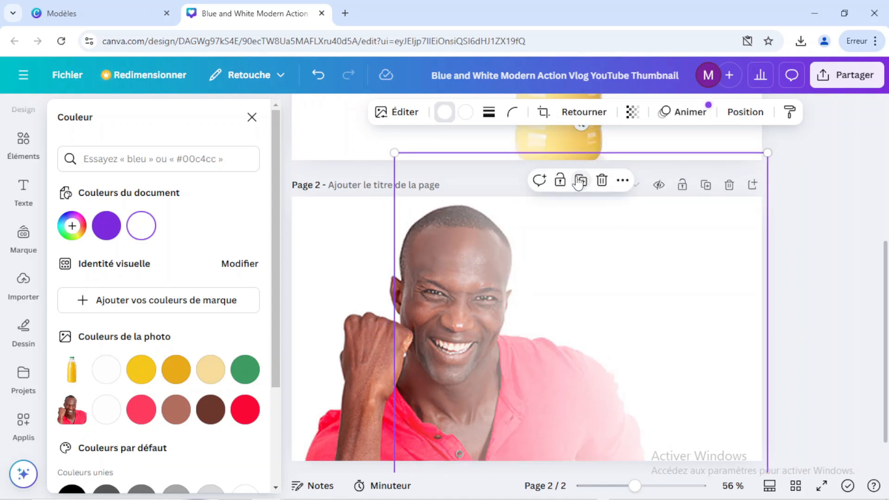
left_click(581, 182)
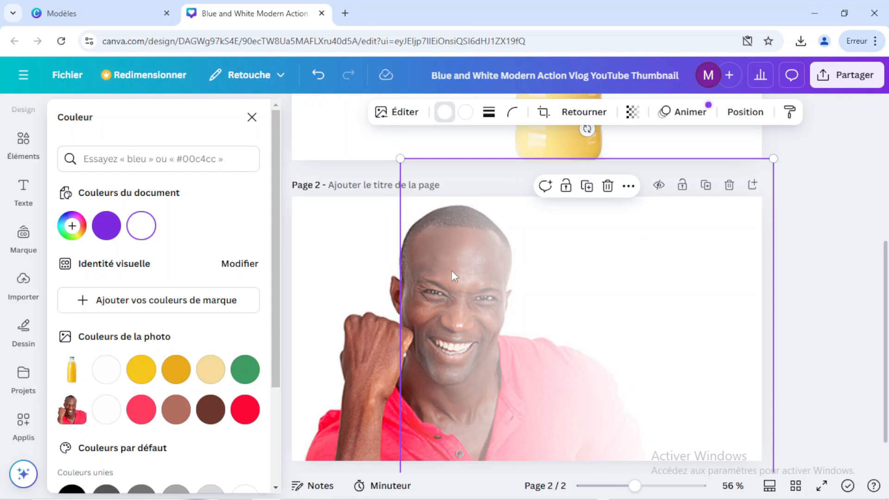
left_click(355, 270)
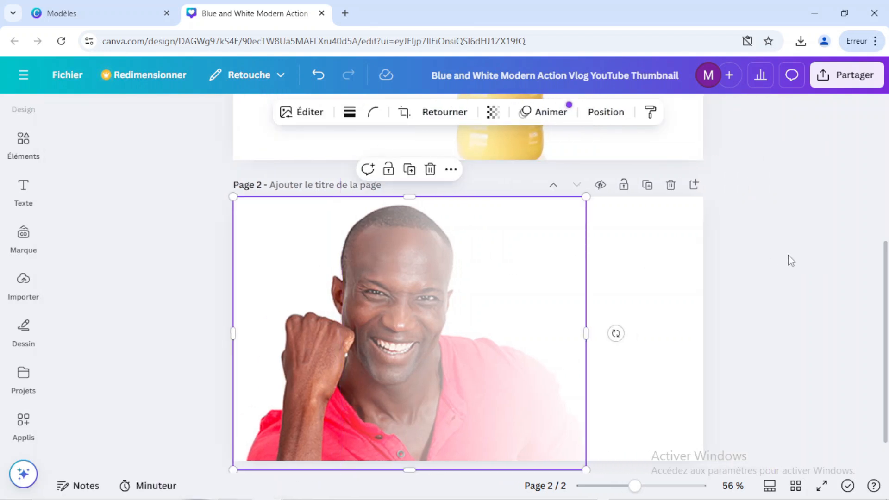
left_click(787, 260)
left_click(645, 281)
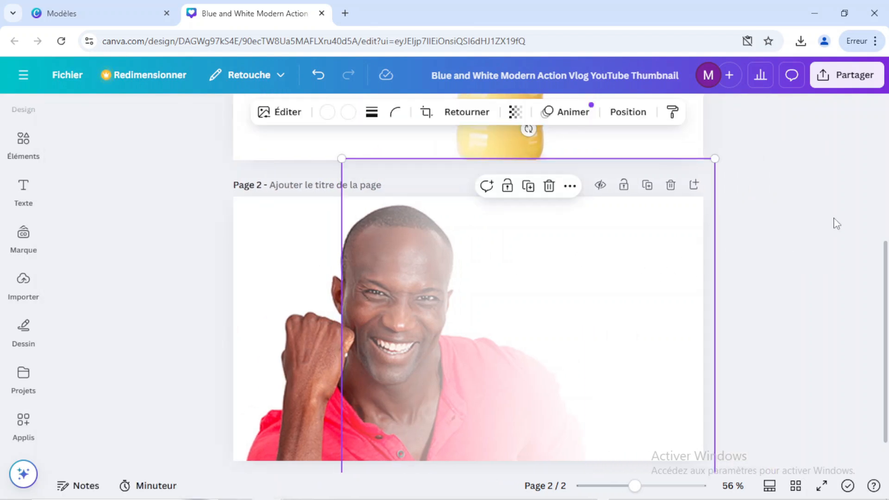
left_click(809, 222)
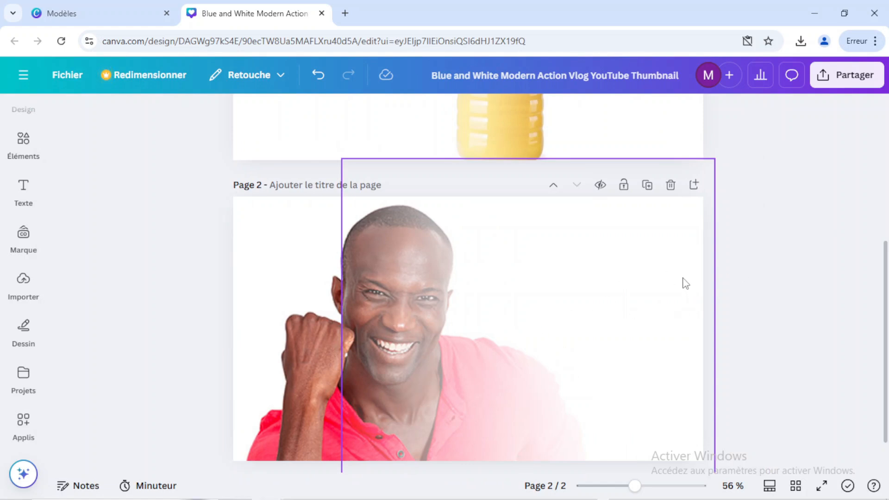
- Download only page 1, with the faded bottle, as a PNG file
scroll(685, 283, "up", 4)
left_click(657, 251)
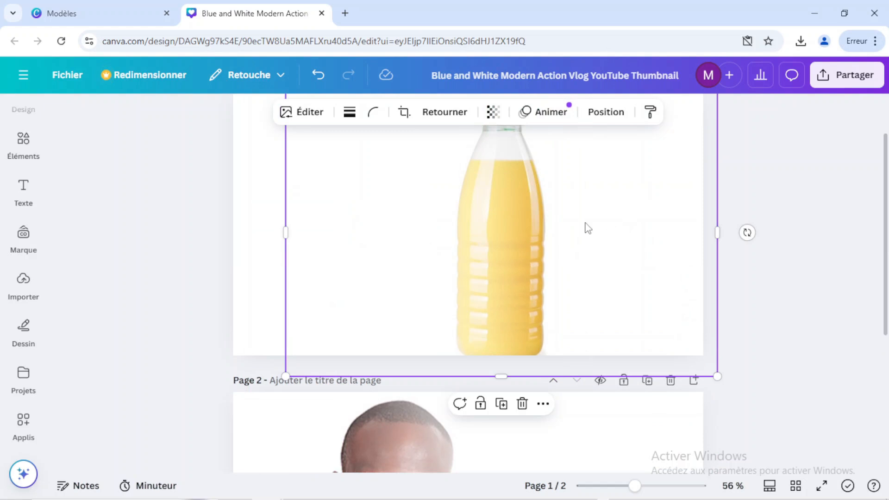
left_click(782, 278)
scroll(782, 277, "up", 2)
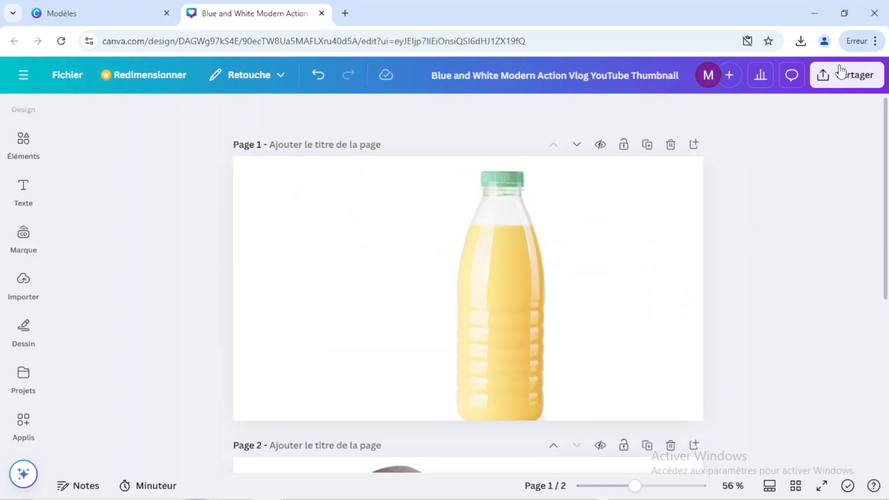
left_click(823, 77)
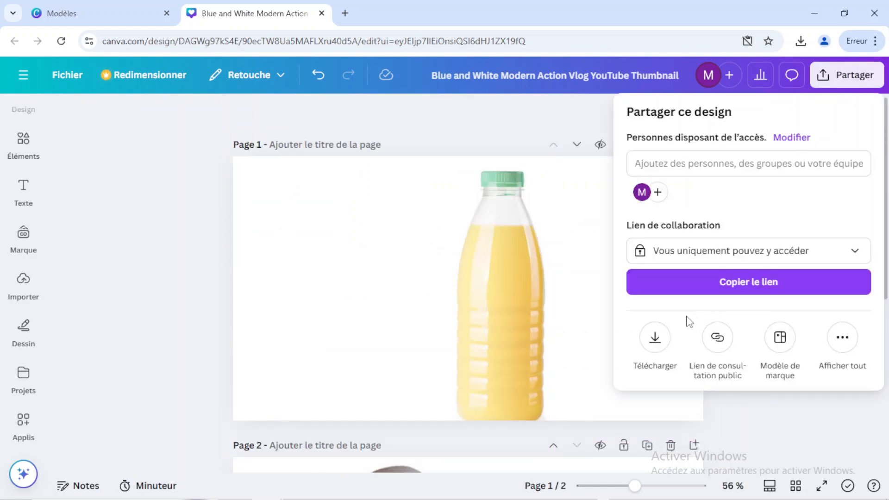
left_click(655, 344)
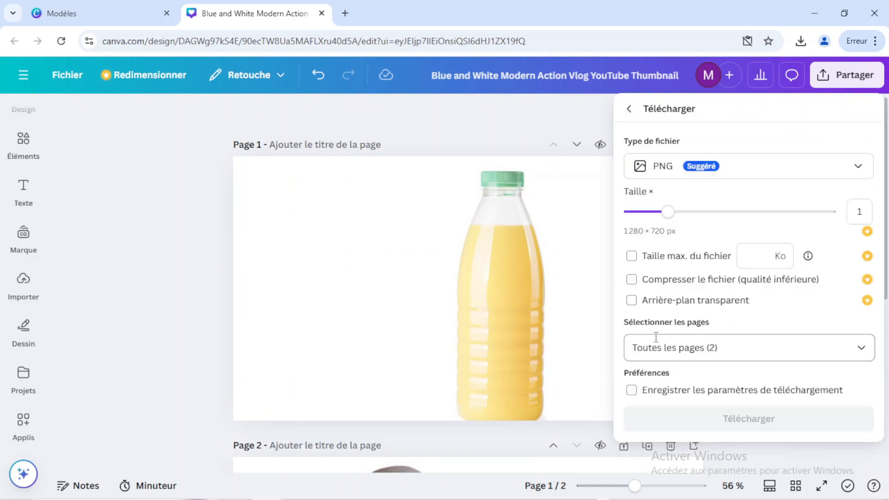
left_click(861, 347)
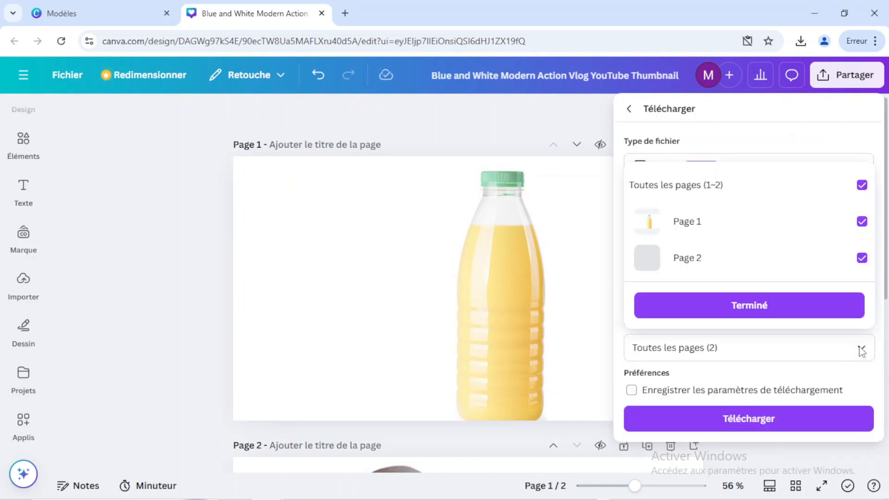
left_click(863, 258)
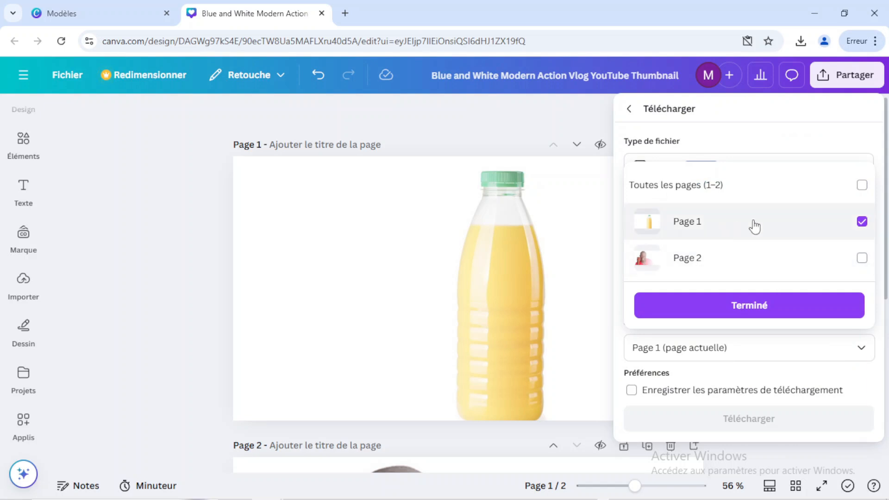
left_click(791, 312)
left_click(784, 420)
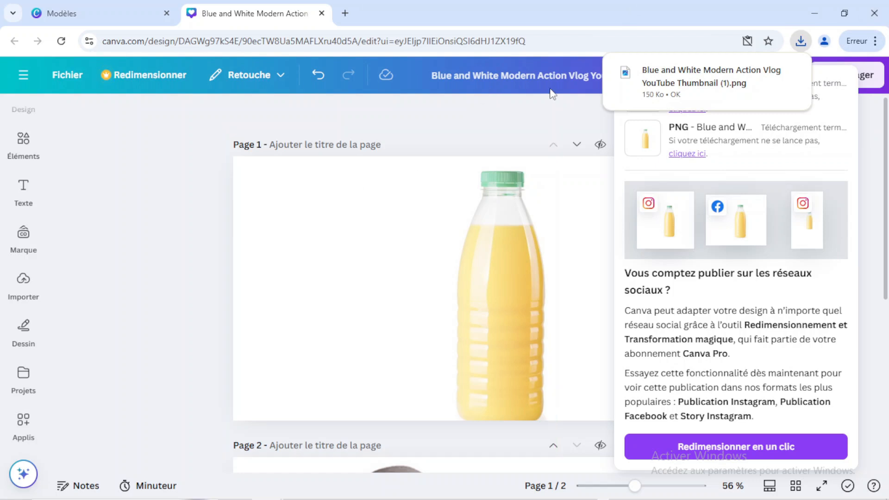
left_click(541, 133)
- Import the downloaded "Blue and White Modern Action Vlog YouTube Thumbnail (1).png" into the uploaded images
left_click(802, 41)
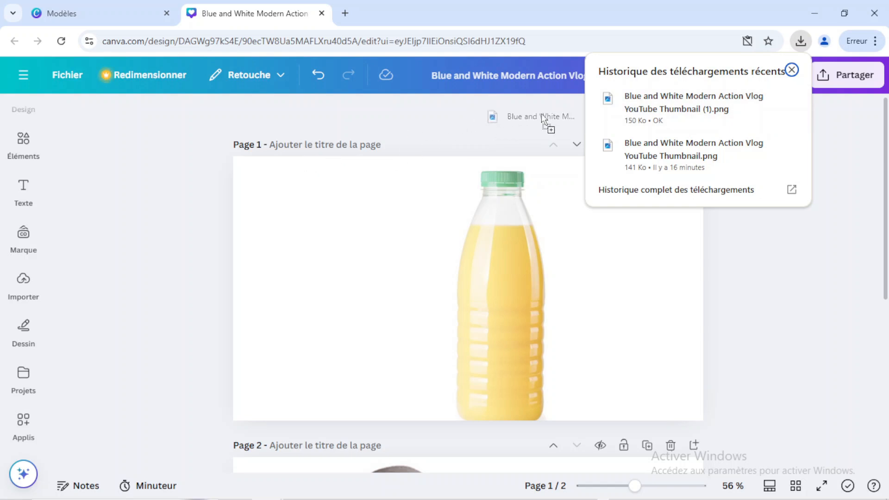
left_click(23, 280)
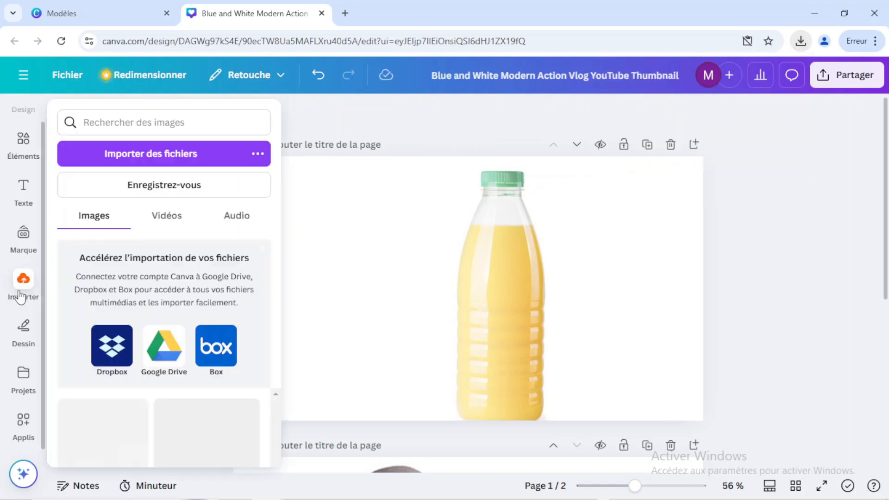
left_click(800, 41)
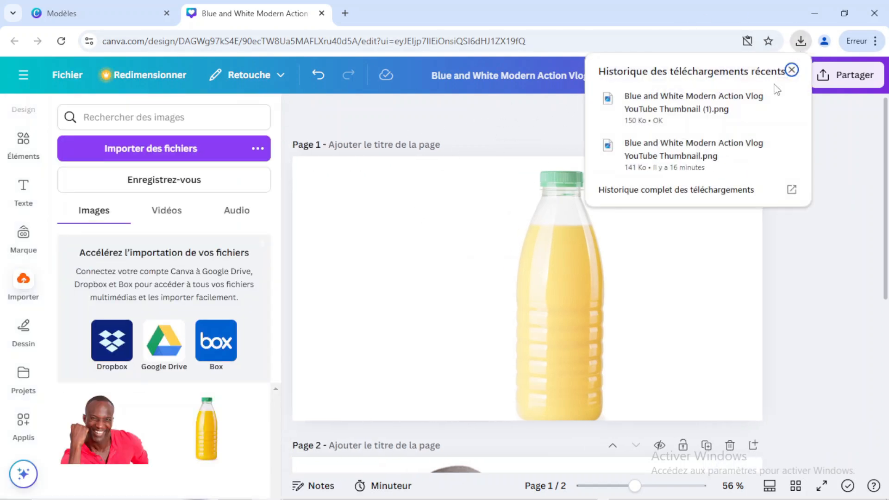
left_click_drag(671, 106, 144, 292)
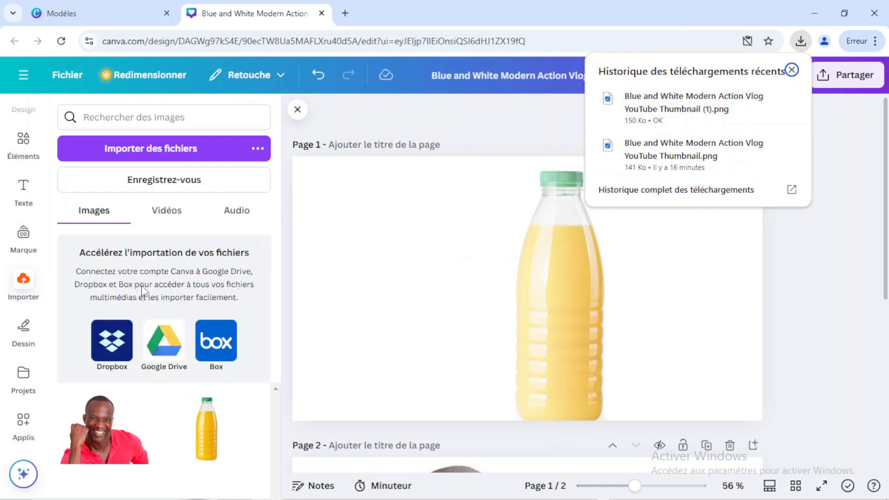
scroll(398, 315, "down", 6)
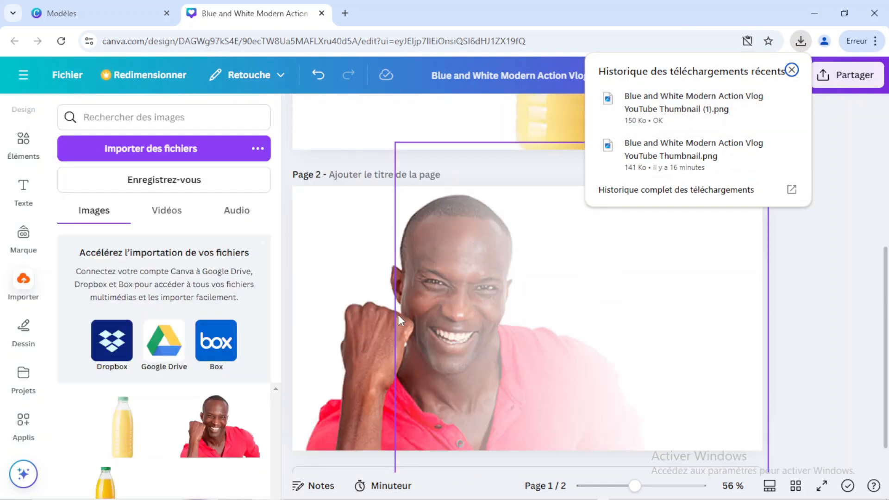
left_click(791, 70)
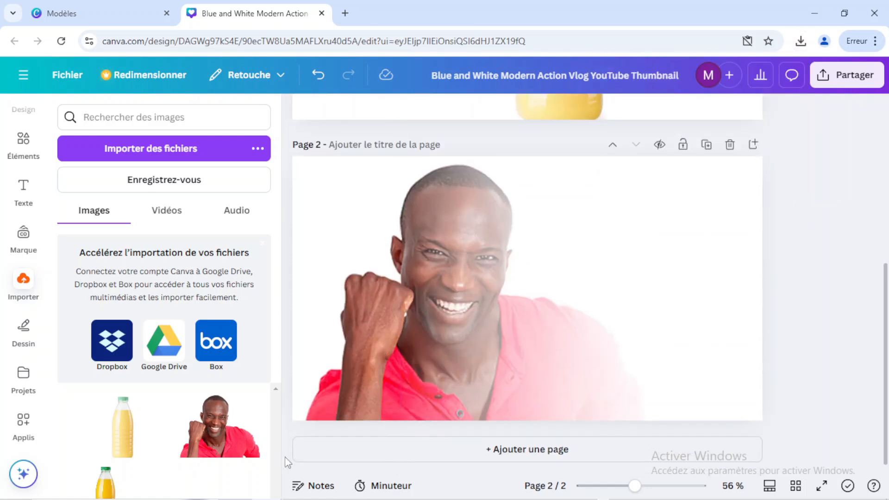
- Add the imported bottle image to page 2 and enlarge and position it over the man's photo to span the page height
left_click(116, 430)
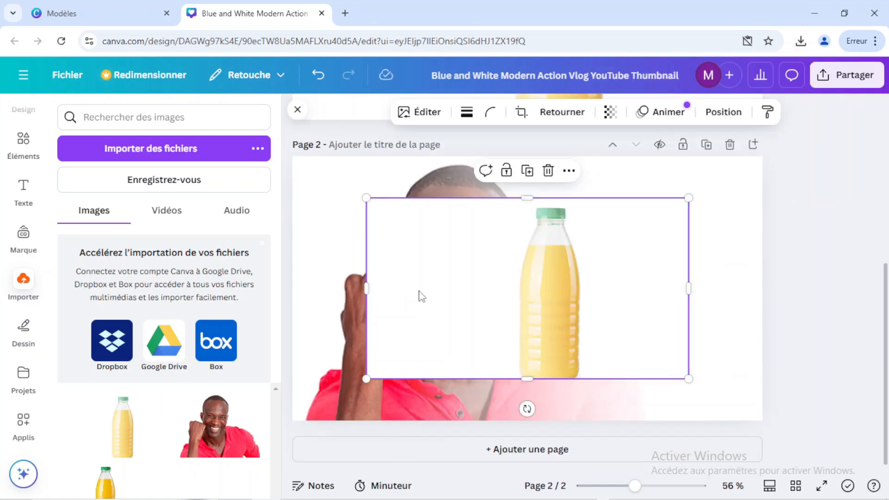
left_click_drag(441, 296, 367, 301)
left_click_drag(613, 384, 735, 451)
left_click_drag(625, 401, 673, 352)
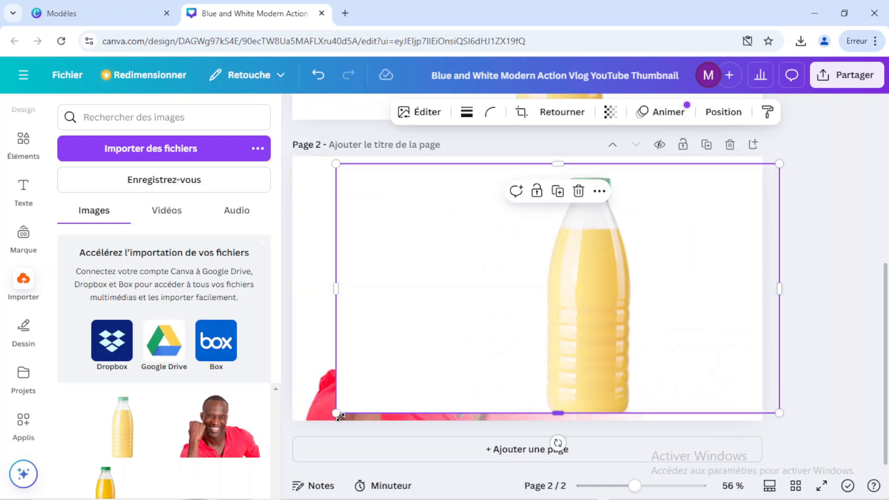
left_click_drag(337, 415, 299, 434)
left_click_drag(460, 362, 484, 349)
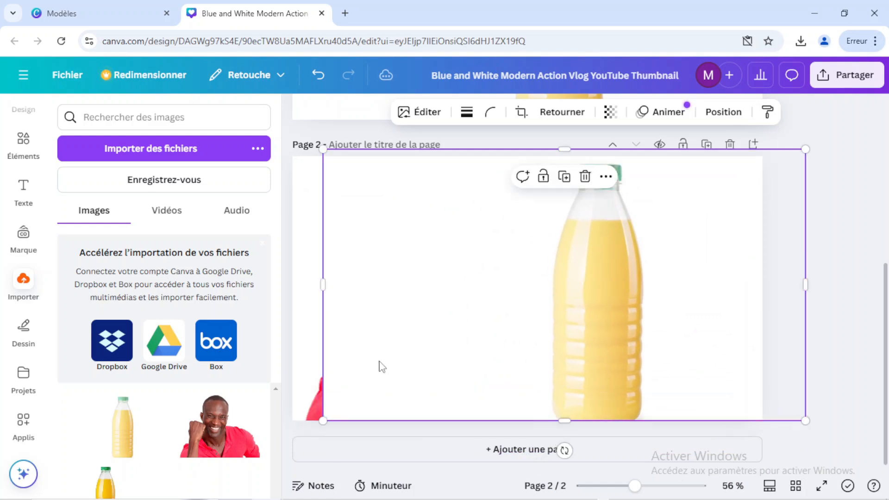
mouse_move(323, 419)
left_mouse_down()
mouse_move(313, 423)
mouse_move(323, 421)
left_mouse_up()
left_click_drag(806, 420, 711, 393)
left_click_drag(684, 368, 685, 385)
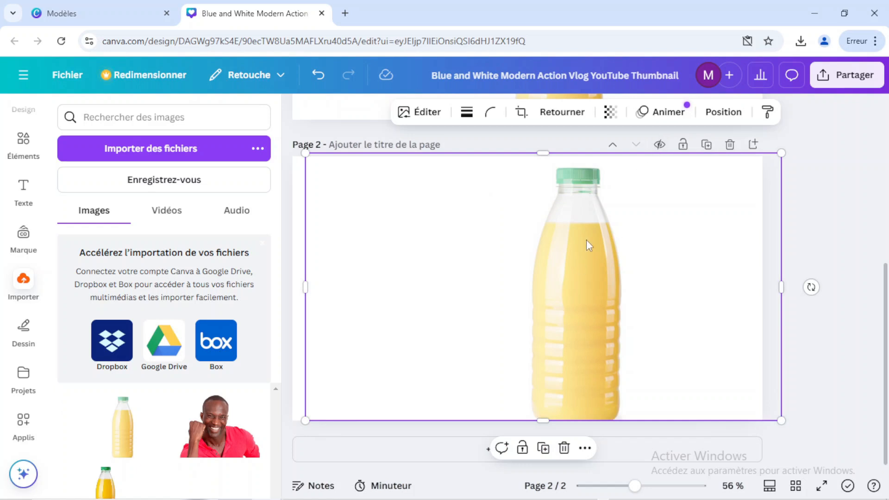
- Make the bottle image on page 2 partly transparent so that the man's photo blends through it
left_click(611, 111)
left_click_drag(642, 176, 606, 201)
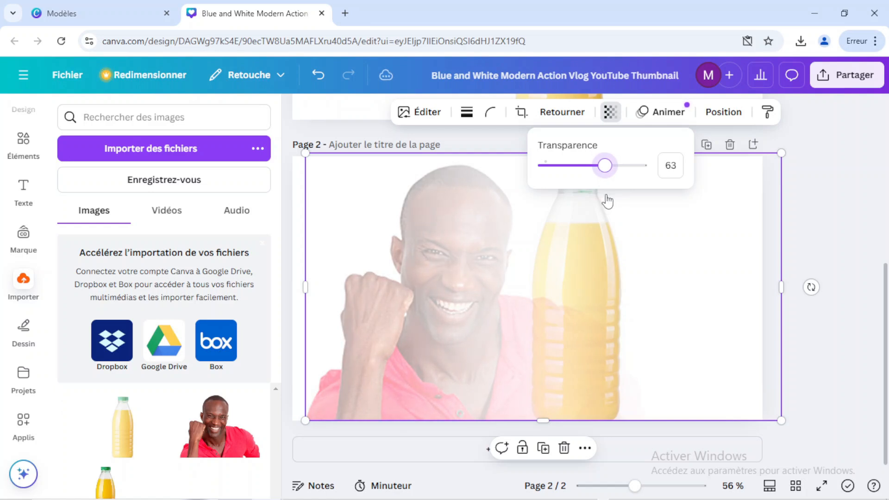
left_click(833, 266)
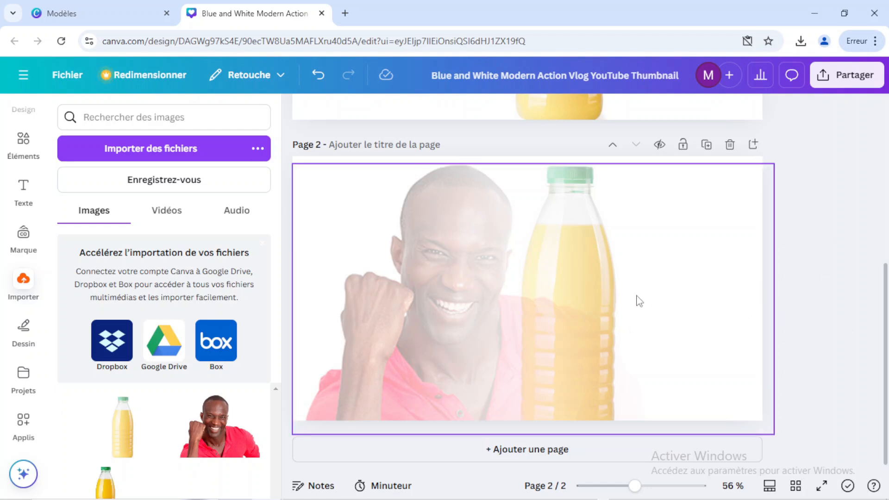
left_click(634, 275)
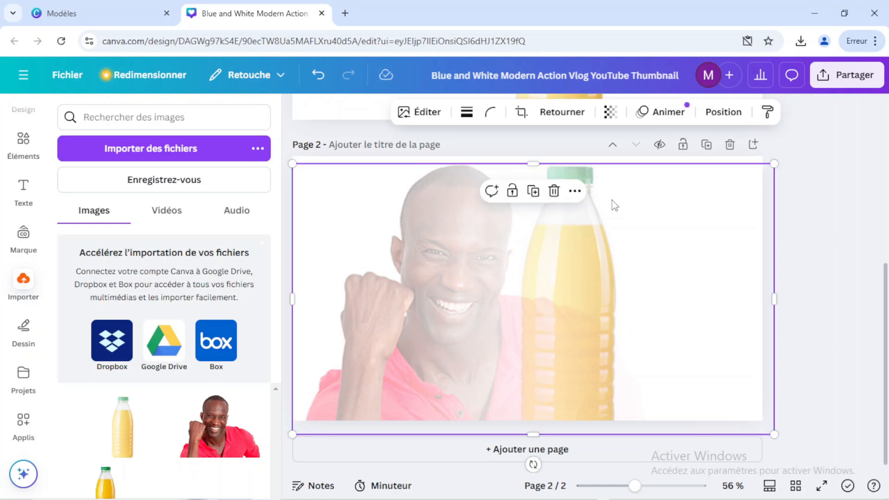
left_click(609, 113)
left_click_drag(621, 165, 599, 177)
left_click(811, 223)
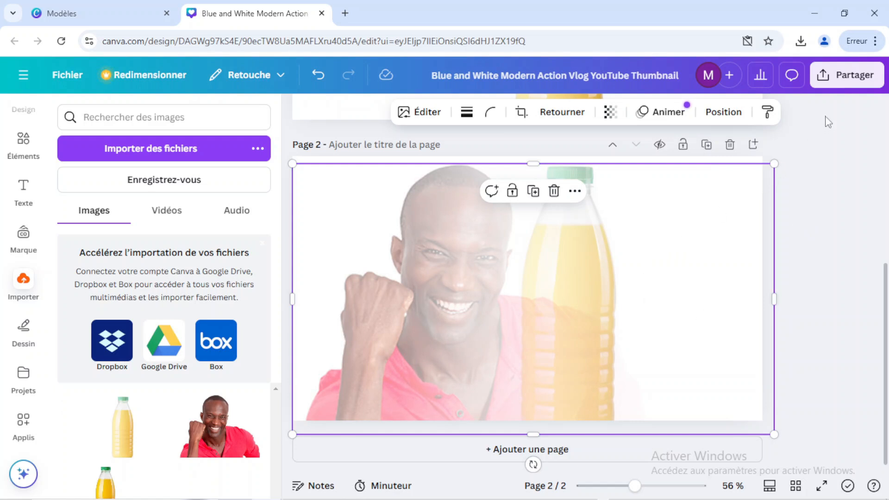
left_click(806, 186)
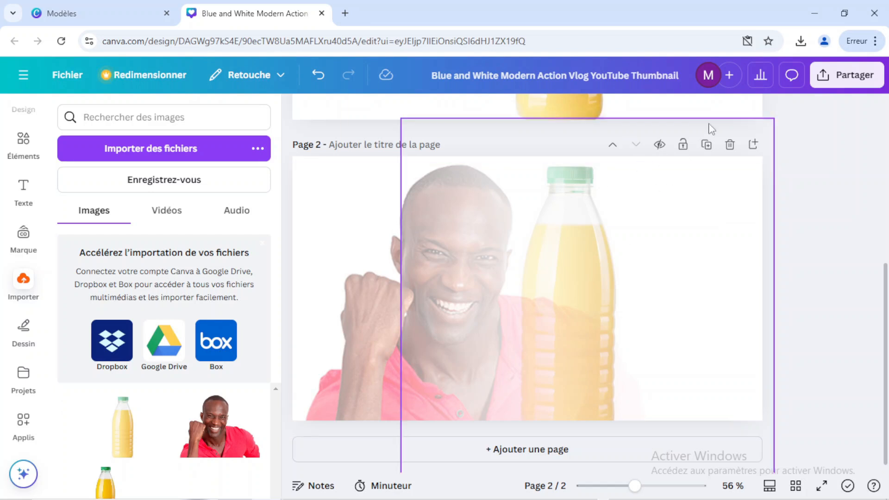
- Download only page 2, with the blended man and bottle, as a PNG file
left_click(828, 80)
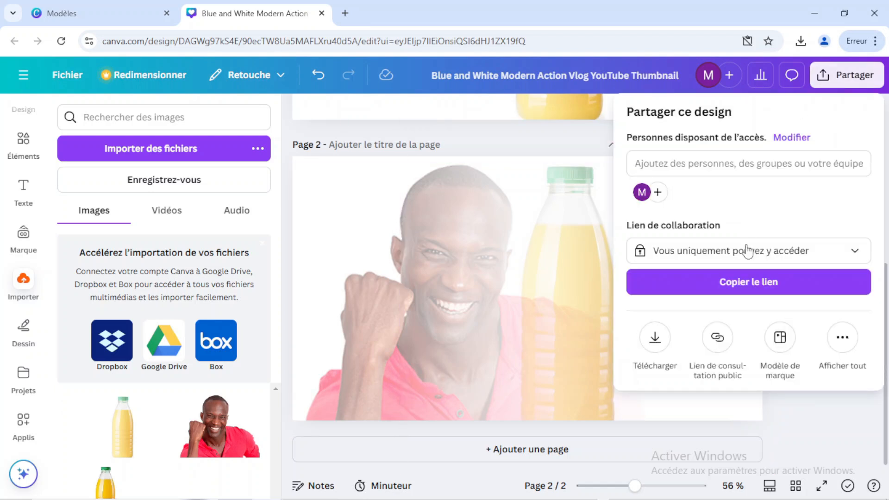
left_click(662, 350)
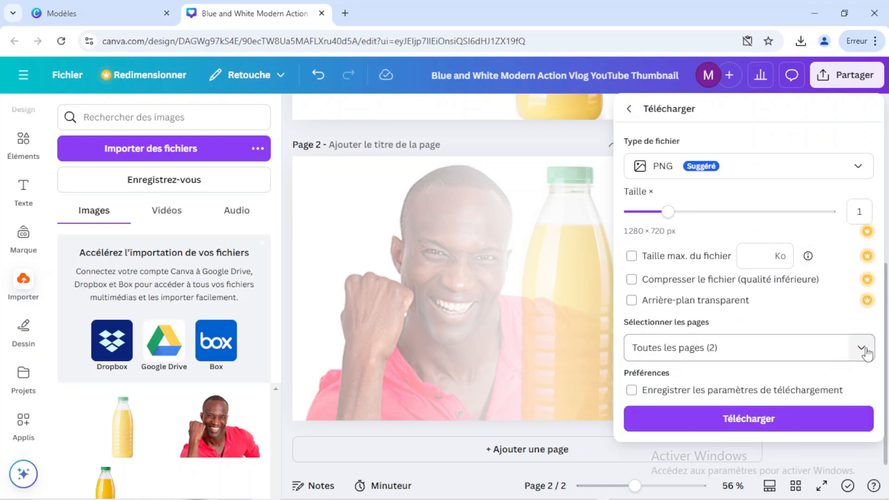
left_click(859, 349)
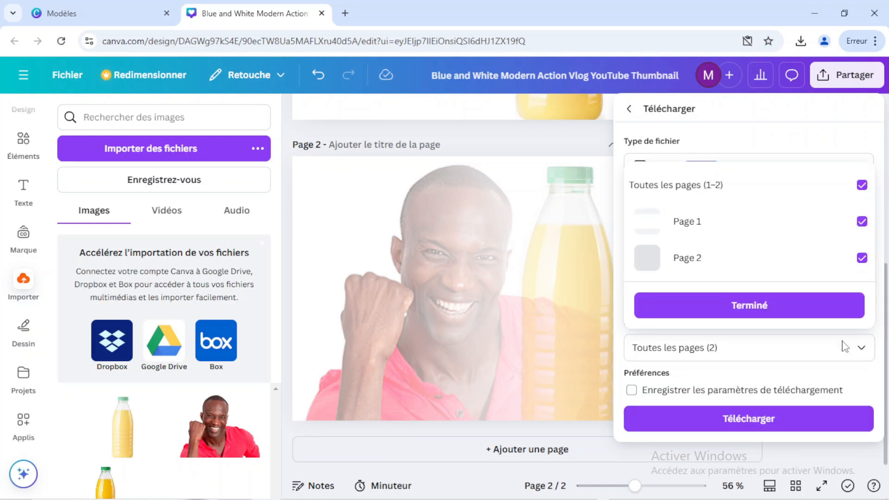
left_click(857, 224)
left_click(730, 262)
left_click(851, 258)
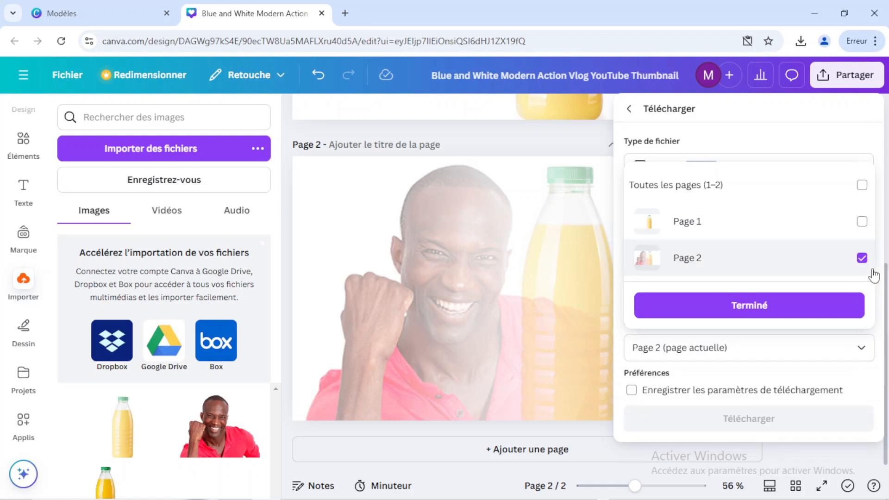
left_click(777, 304)
left_click(741, 418)
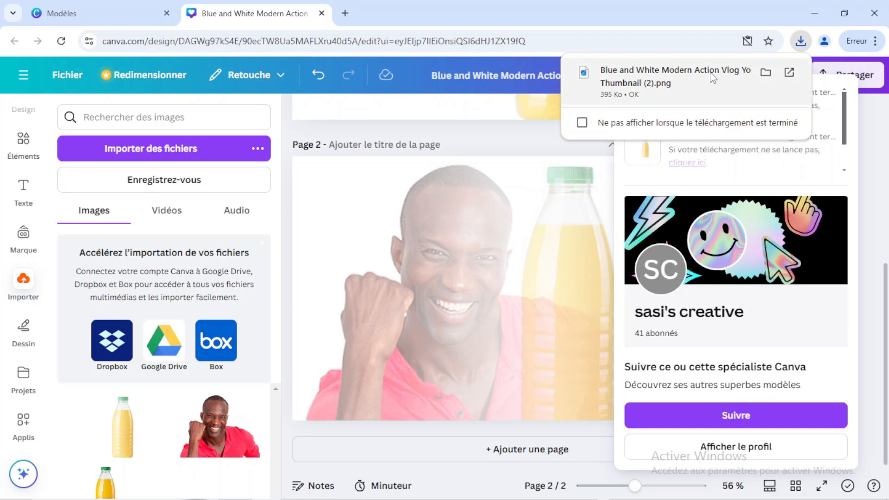
- Import the downloaded "Blue and White Modern Action Vlog YouTube Thumbnail (2).png" into the uploaded images
left_click_drag(711, 78, 176, 317)
left_click_drag(885, 295, 870, 184)
scroll(700, 360, "down", 5)
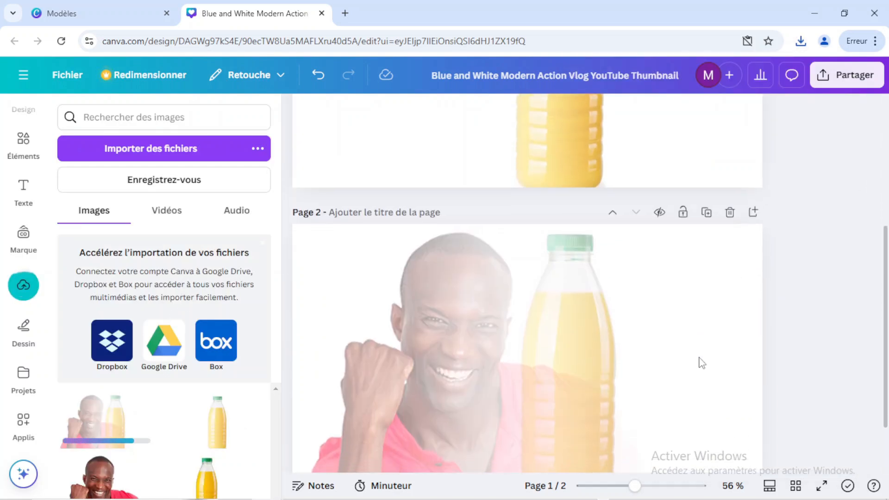
- Add a blank page 3 and place the imported blended image on it, enlarged to fill the page
left_click(540, 451)
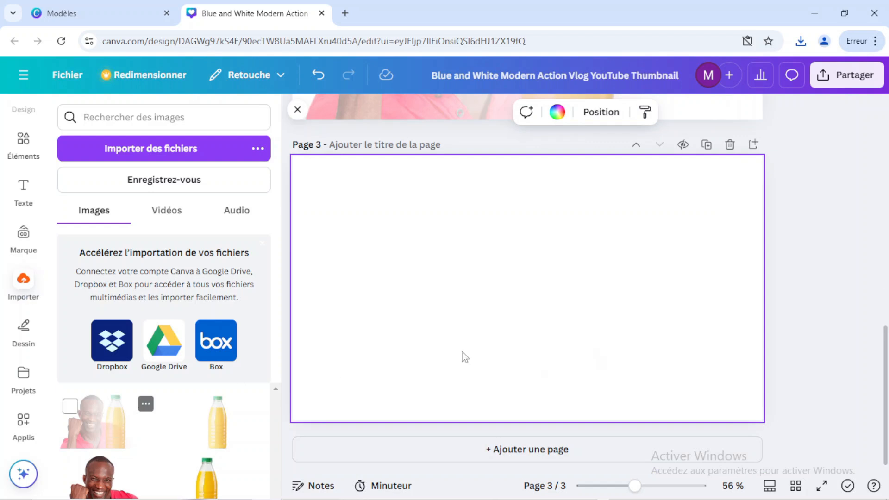
left_click_drag(464, 356, 468, 359)
left_click_drag(686, 382, 763, 422)
left_click(670, 223)
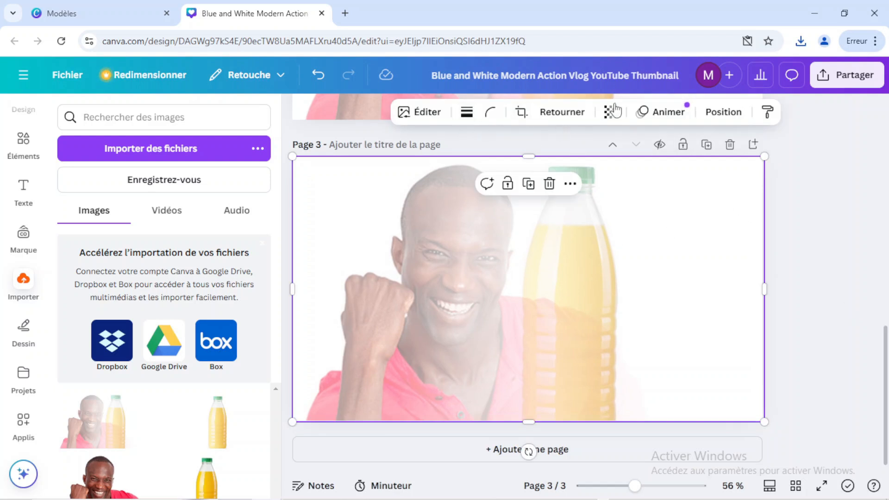
- Adjust the light of the blended image on page 3, setting Luminosité to -21 and Contraste to 18
left_click(427, 119)
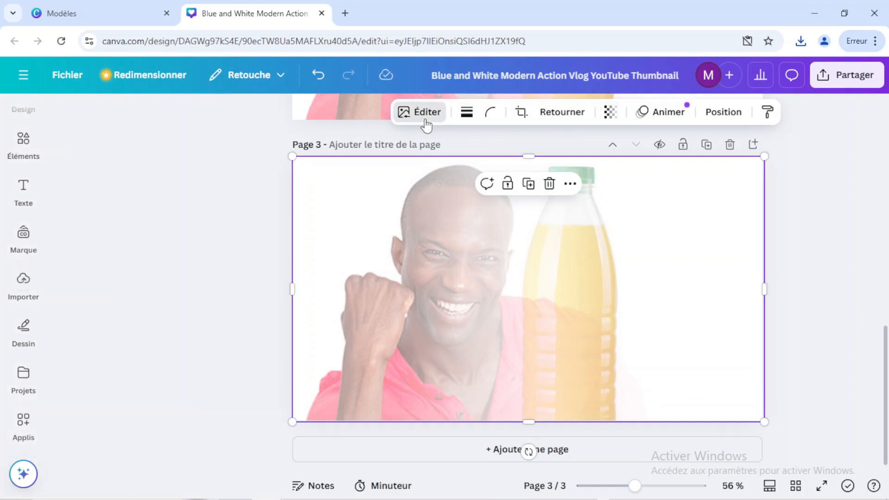
scroll(229, 338, "down", 3)
scroll(228, 338, "up", 3)
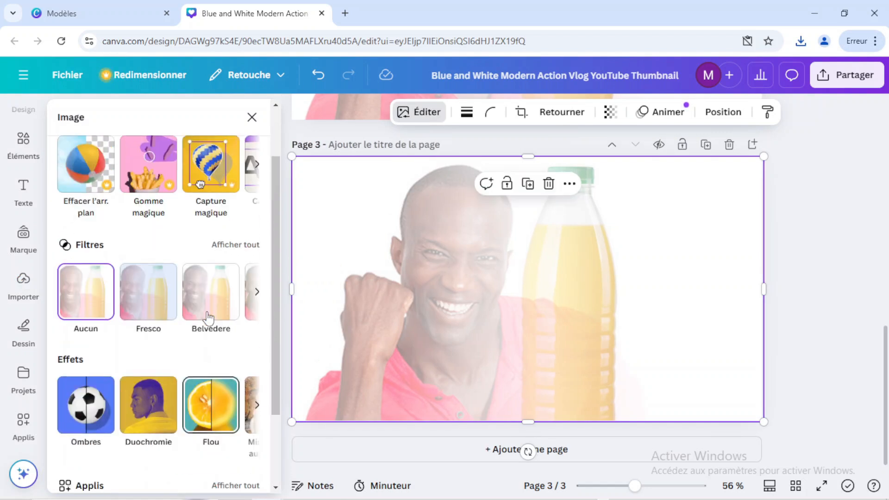
left_click(214, 155)
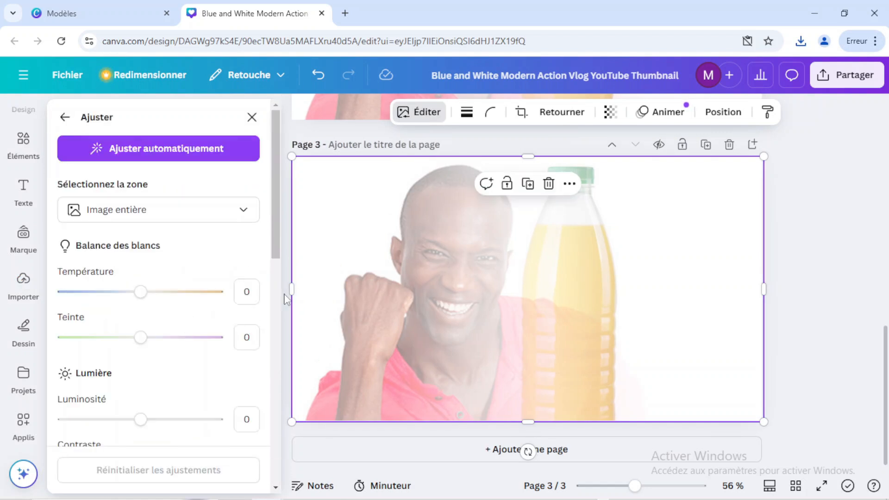
left_click_drag(147, 360, 125, 359)
scroll(149, 328, "down", 3)
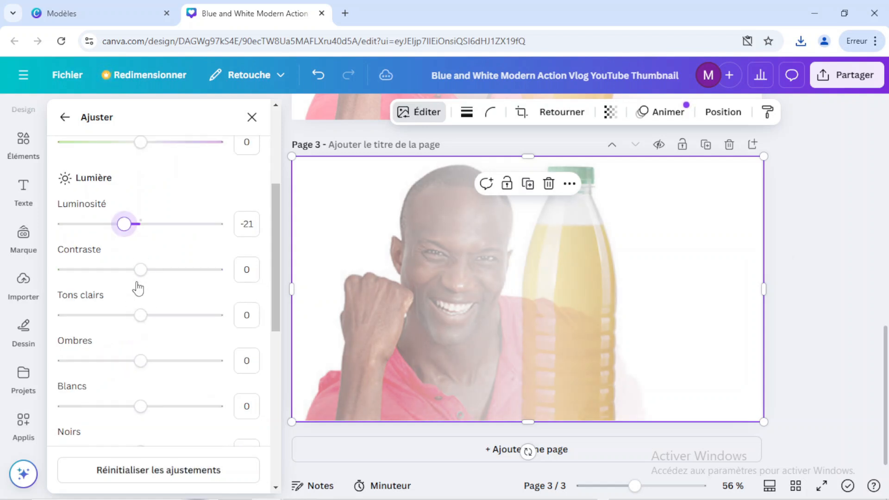
left_click_drag(145, 279, 155, 286)
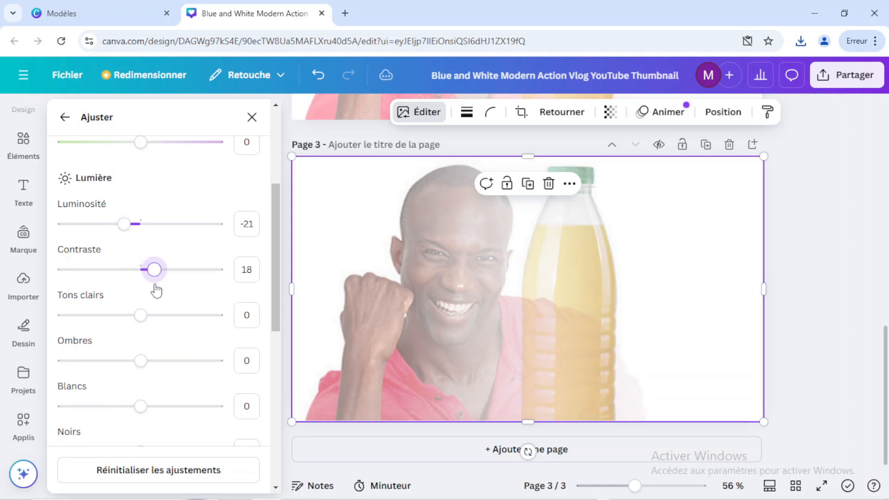
- Set the page 3 image's Noirs adjustment to 39 and its Clarté to 21
scroll(160, 305, "down", 3)
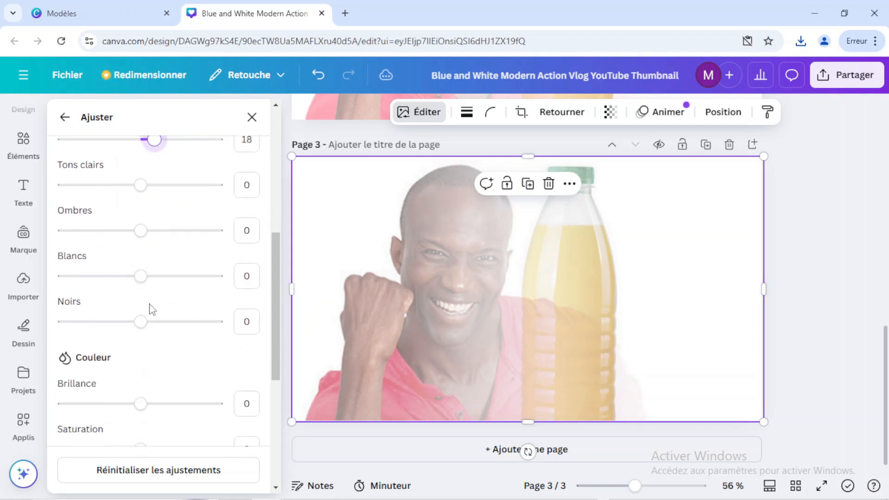
left_click_drag(146, 330, 170, 345)
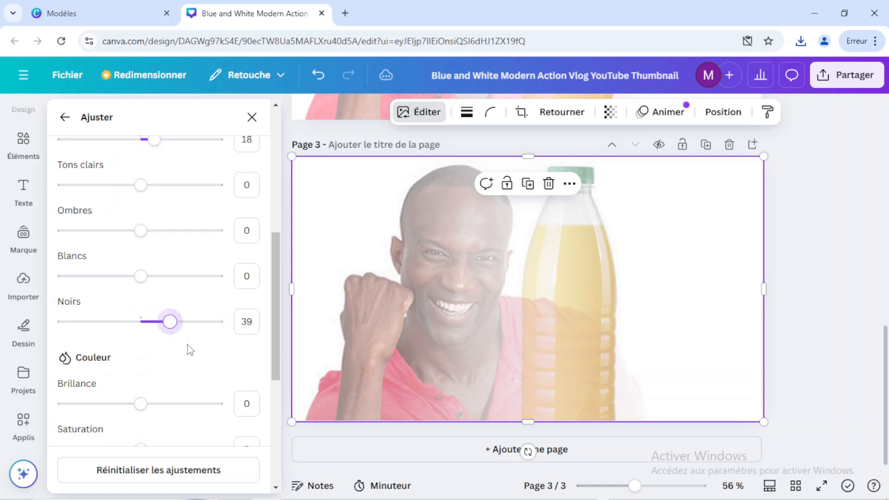
scroll(188, 349, "down", 5)
left_click_drag(140, 377, 159, 388)
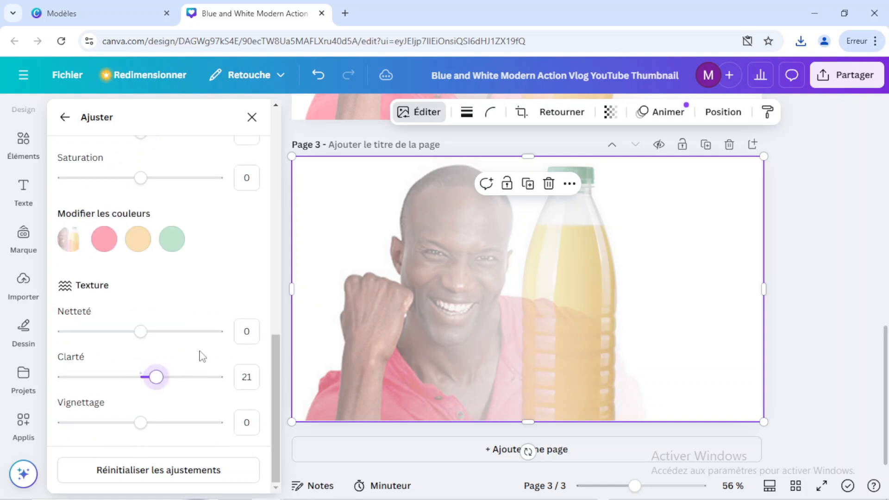
- Warm the page 3 image by setting its Température to 11, and close the image adjustments
scroll(205, 380, "up", 5)
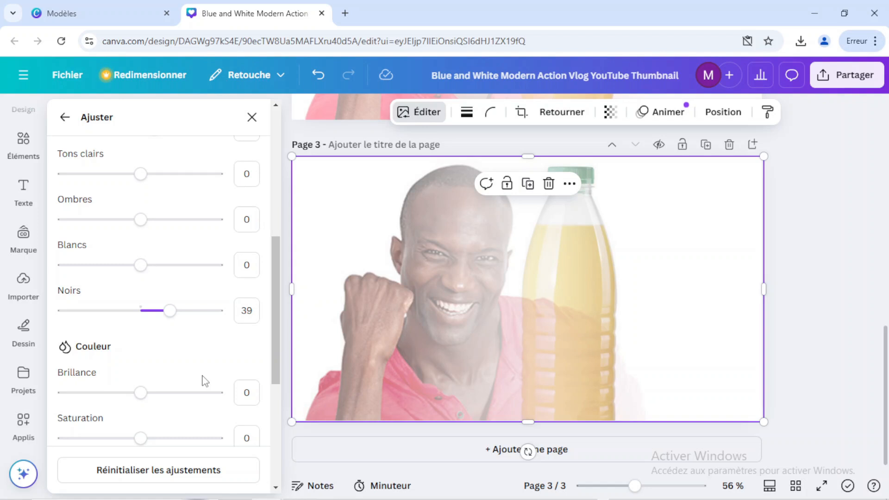
scroll(176, 264, "up", 5)
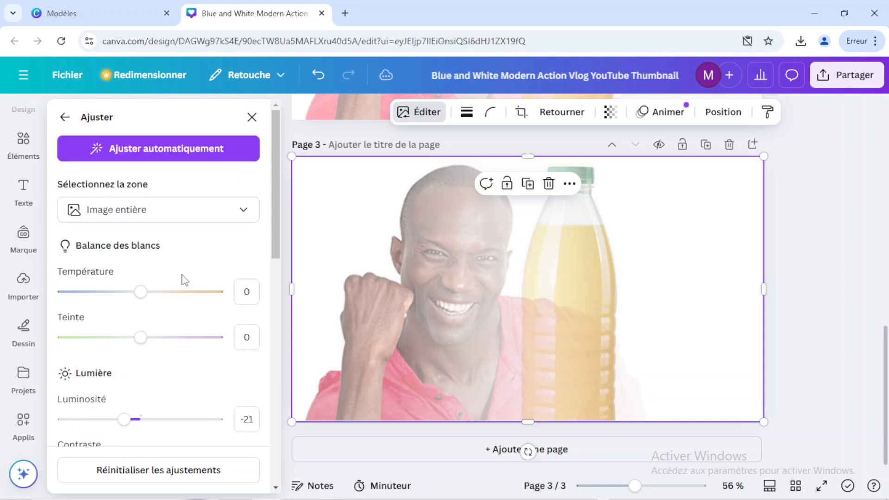
left_click_drag(141, 292, 149, 296)
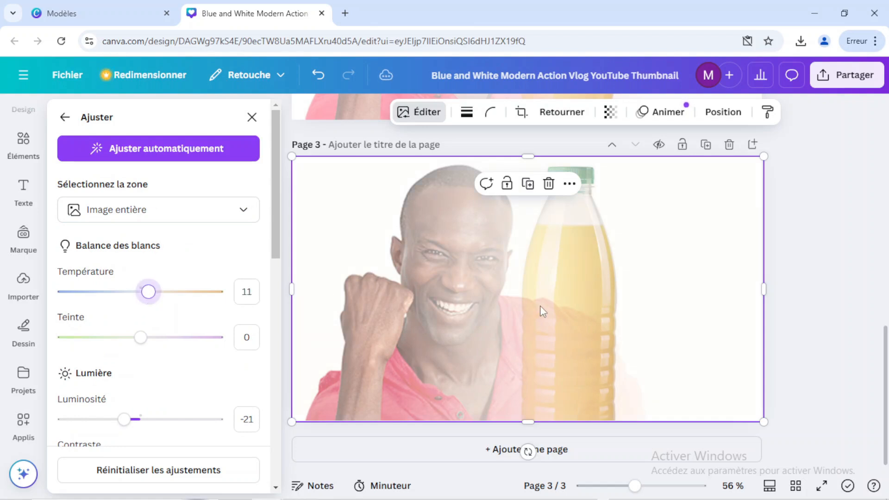
left_click(805, 287)
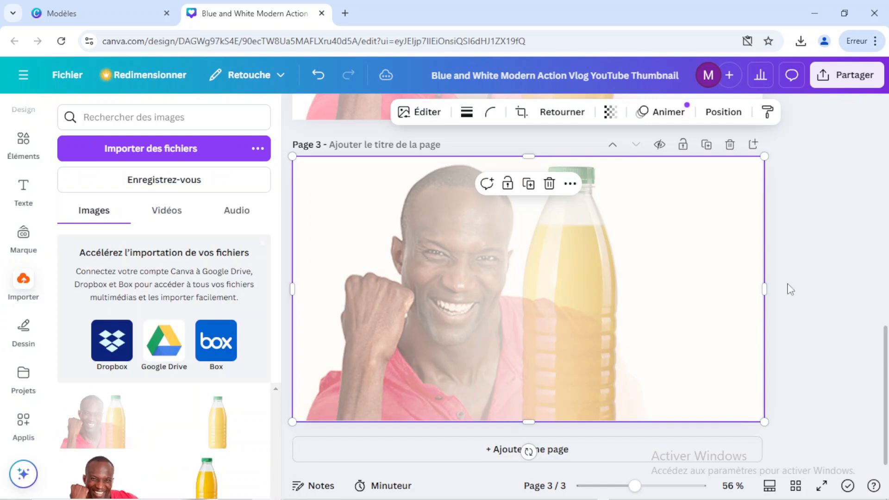